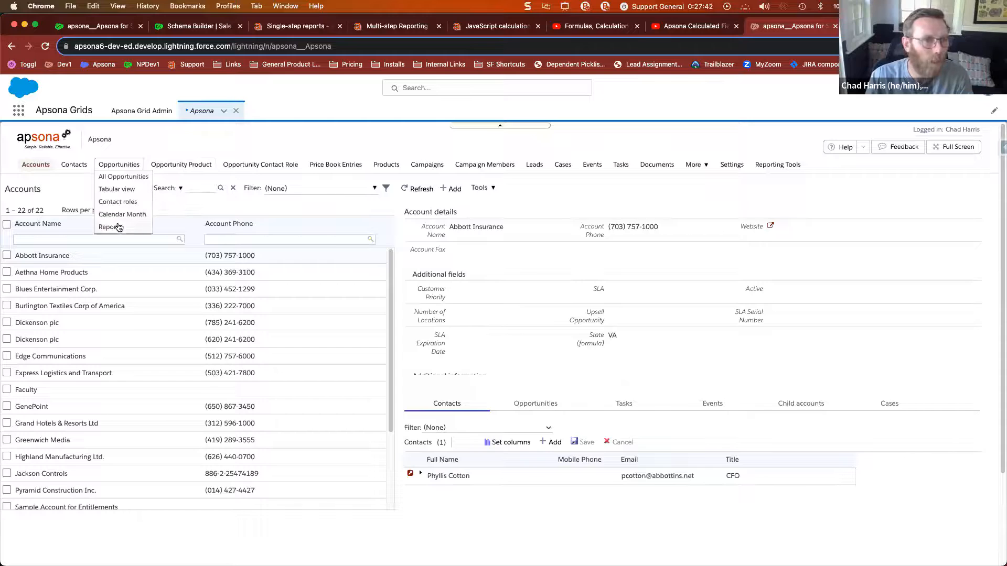
Open the opportunity report "*Demo: Calculated Fields on Opps" for editing.
{"action": "left_click", "coordinate": [114, 238]}
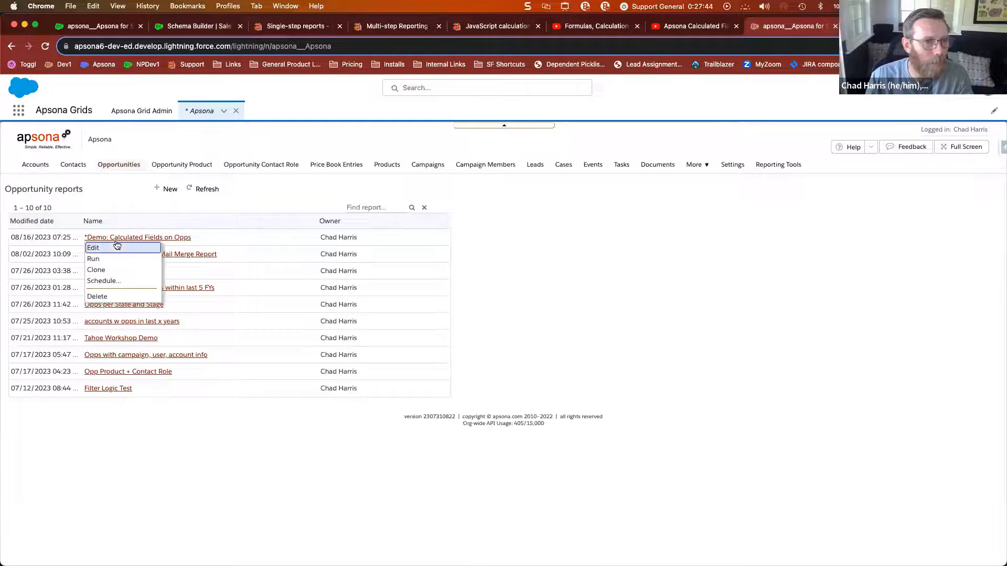
{"action": "left_click", "coordinate": [108, 251]}
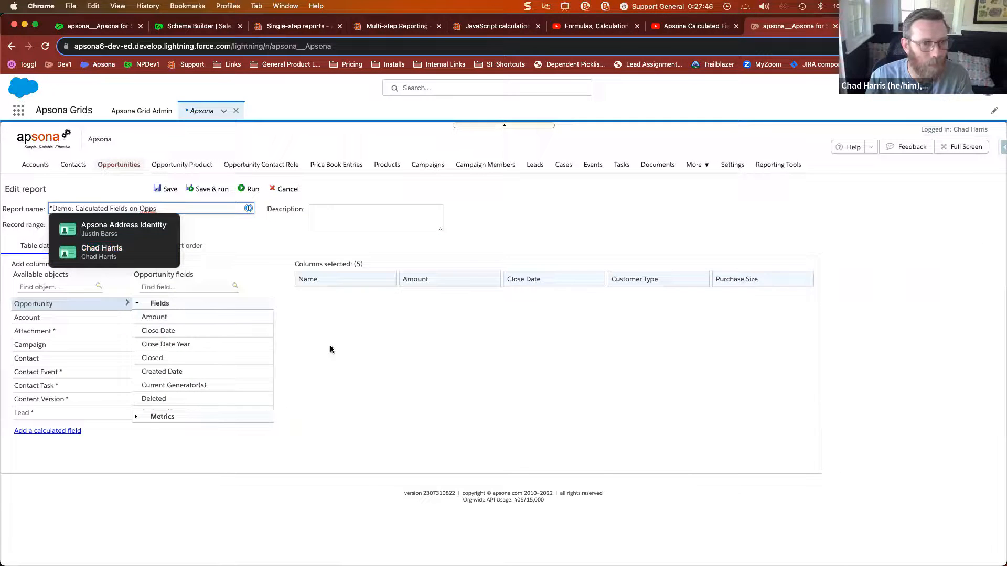
{"action": "left_click", "coordinate": [855, 328]}
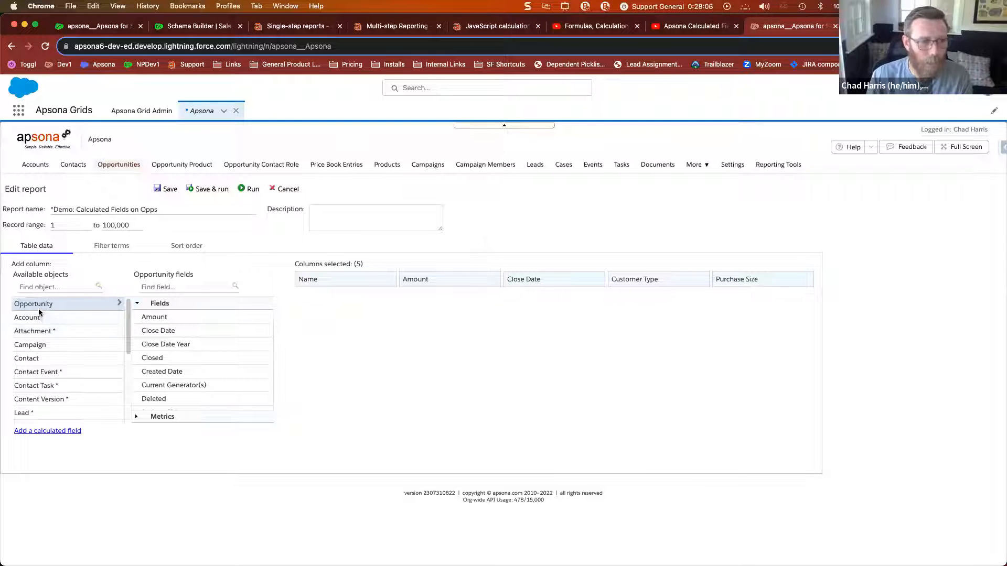
Review the settings of the Name, Amount and Close Date columns and the report's filter terms.
{"action": "left_click", "coordinate": [380, 279]}
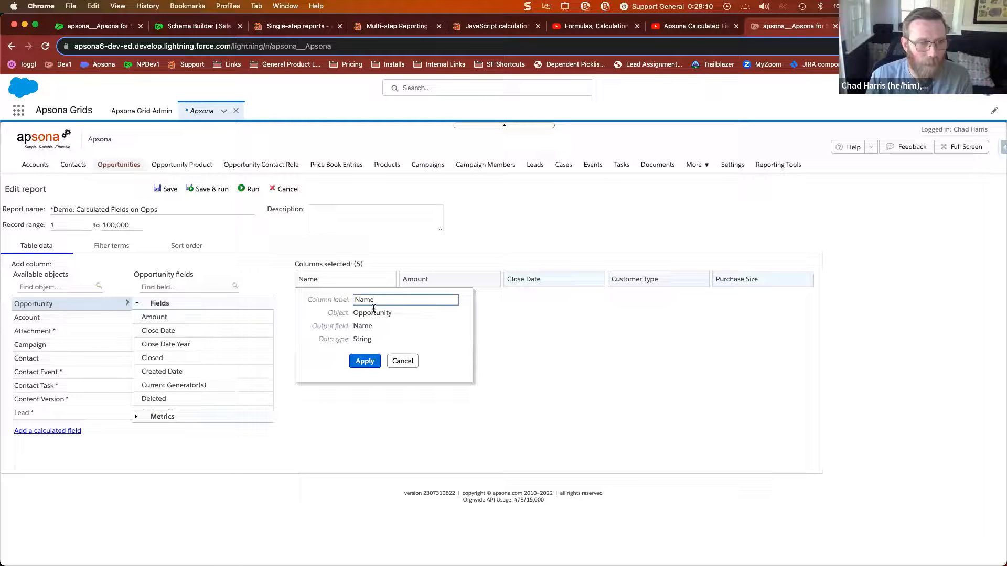
{"action": "left_click", "coordinate": [484, 280]}
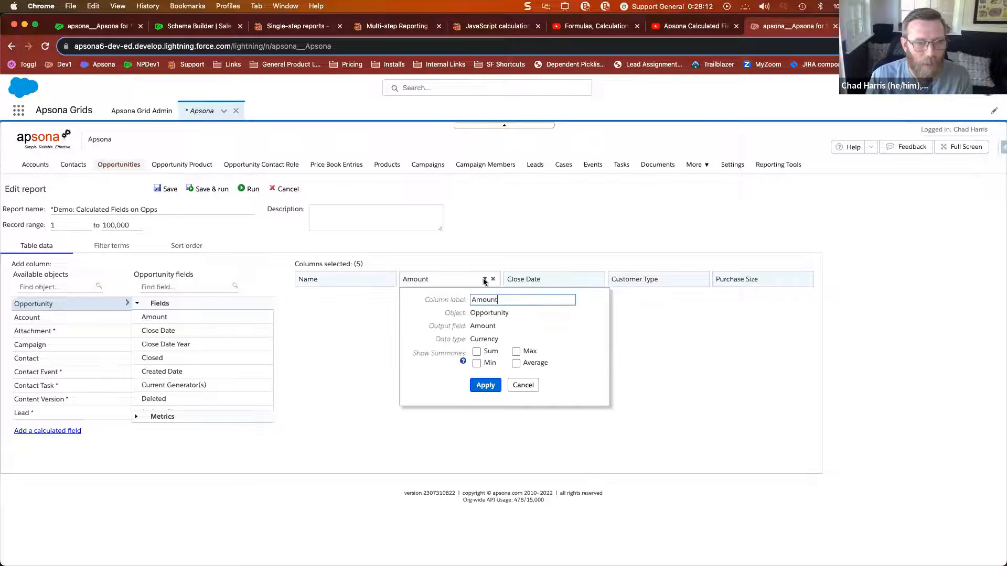
{"action": "left_click", "coordinate": [590, 283]}
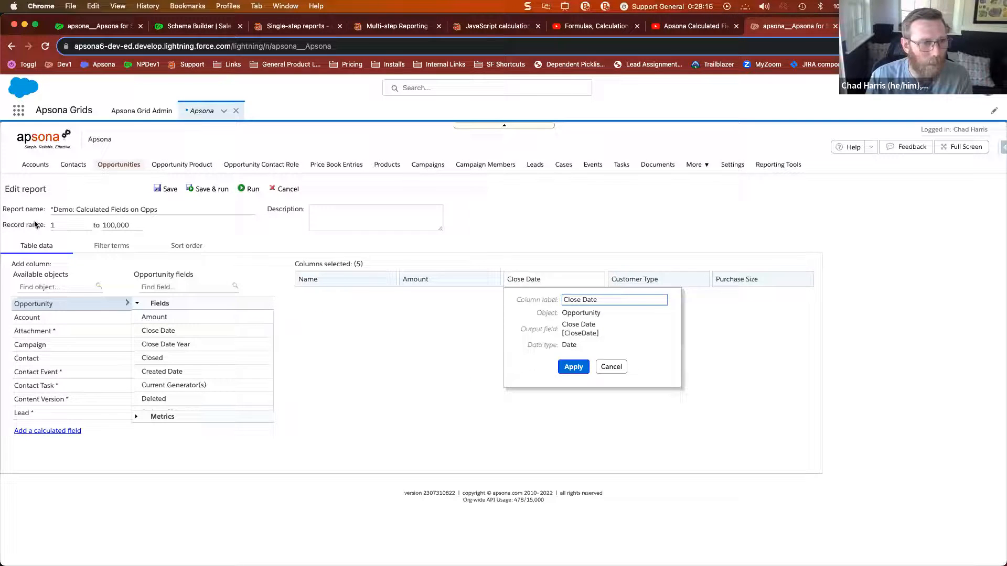
{"action": "left_click", "coordinate": [112, 247]}
{"action": "left_click", "coordinate": [38, 249]}
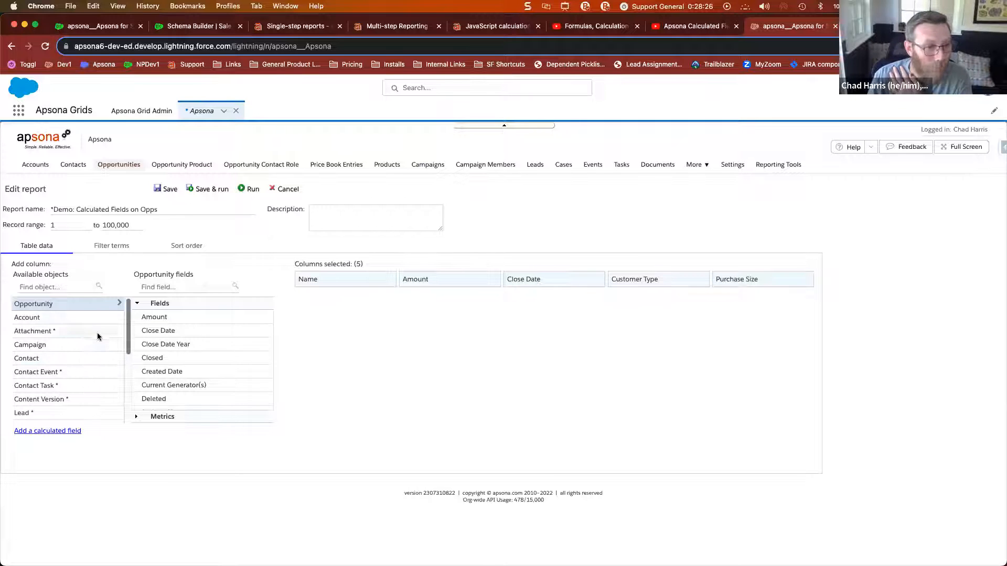
Add a calculated field to the report's columns and open its settings.
{"action": "left_click", "coordinate": [42, 432]}
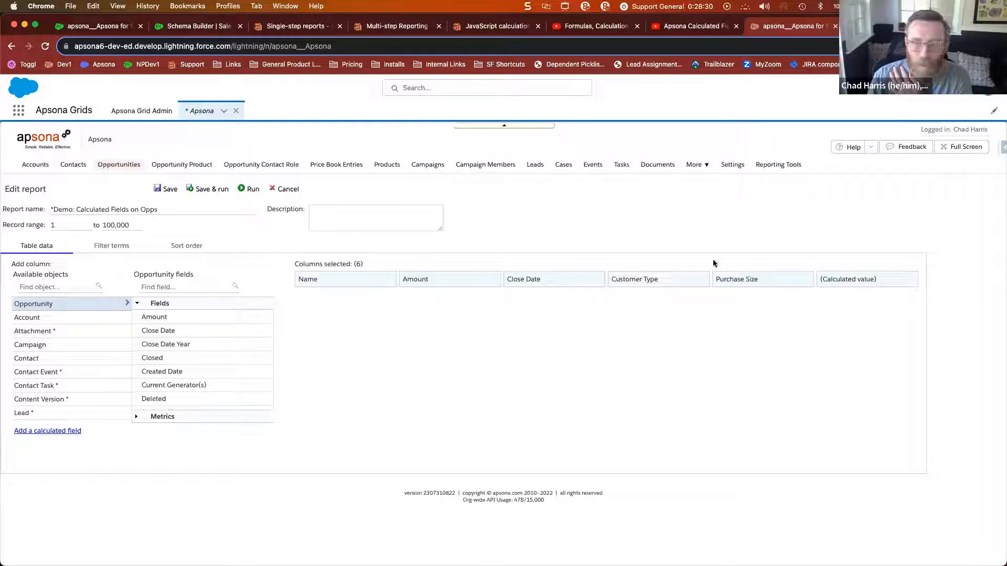
{"action": "mouse_move", "coordinate": [861, 276]}
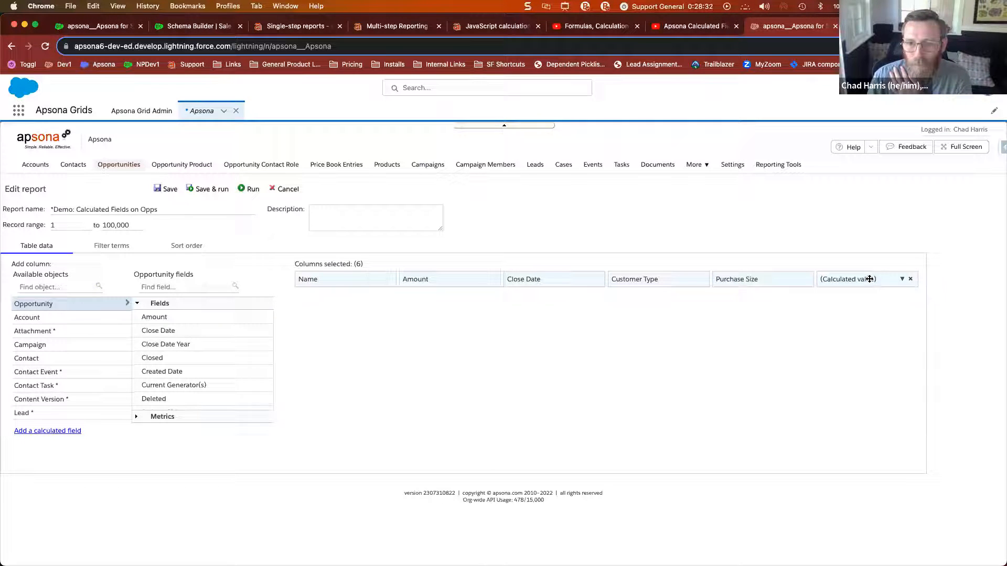
{"action": "left_click", "coordinate": [902, 279]}
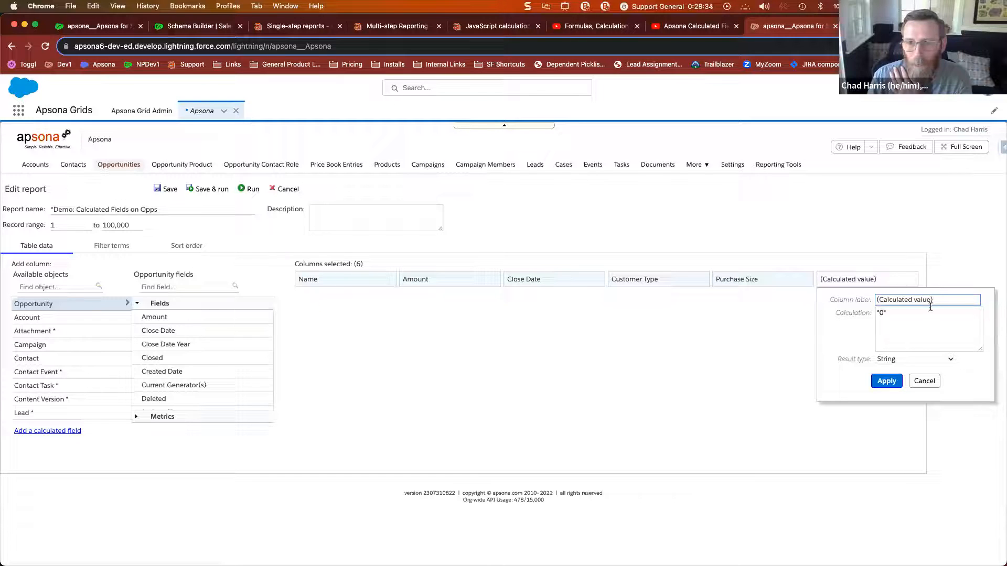
{"action": "left_click_drag", "start_coordinate": [932, 301], "coordinate": [842, 303]}
{"action": "type", "text": "Test"}
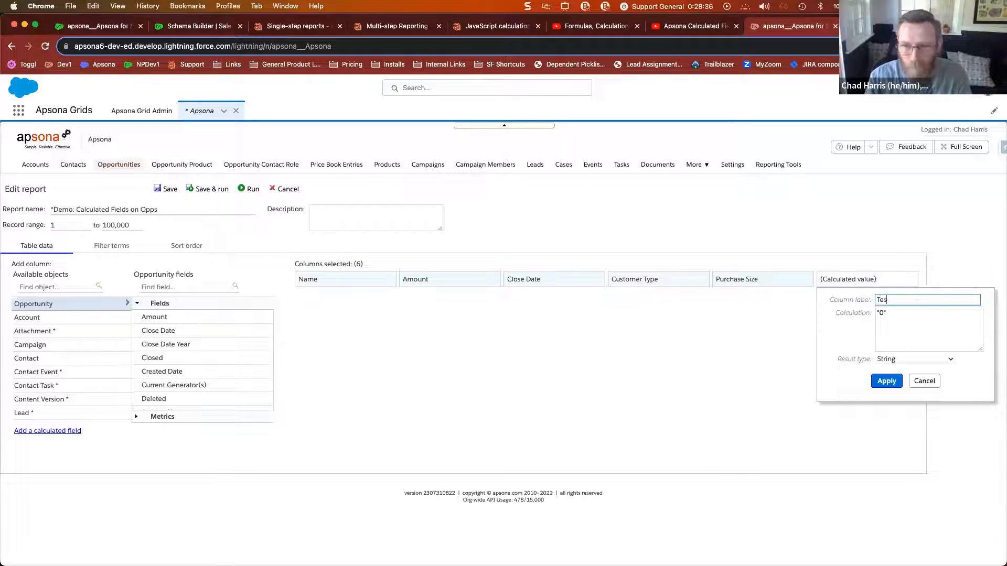
{"action": "left_click", "coordinate": [898, 312]}
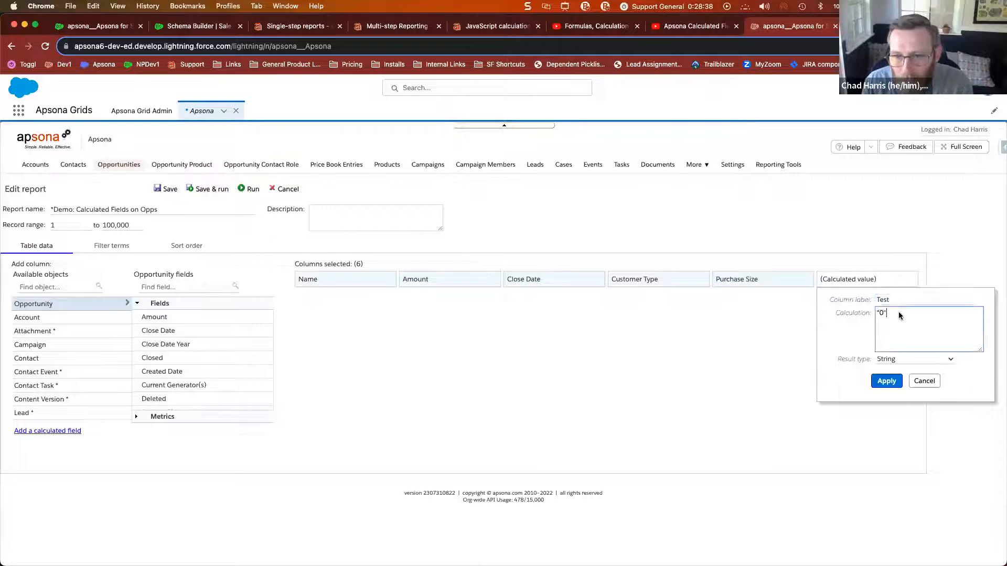
{"action": "left_click_drag", "start_coordinate": [894, 313], "coordinate": [866, 312]}
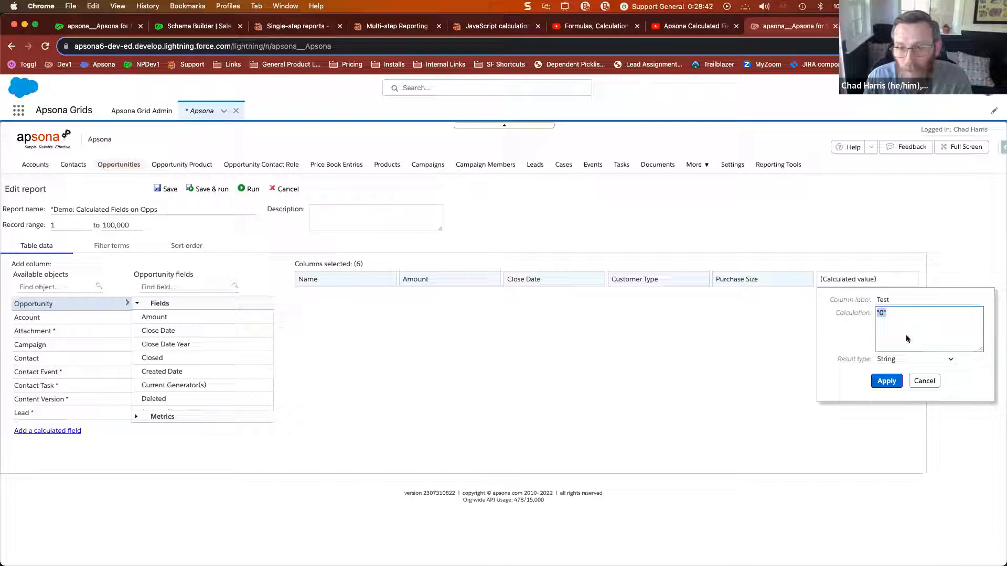
{"action": "left_click", "coordinate": [926, 362]}
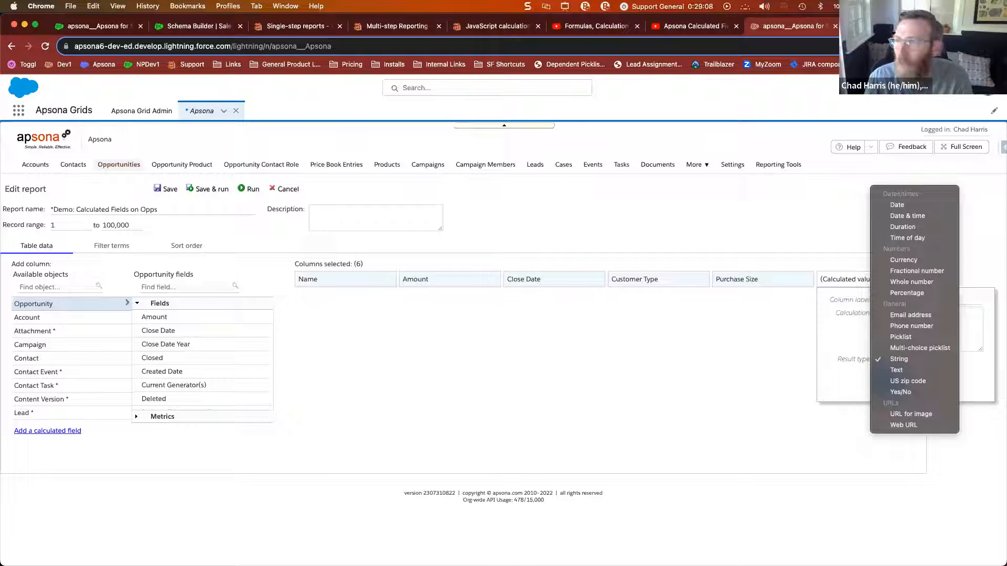
{"action": "key", "text": "Escape"}
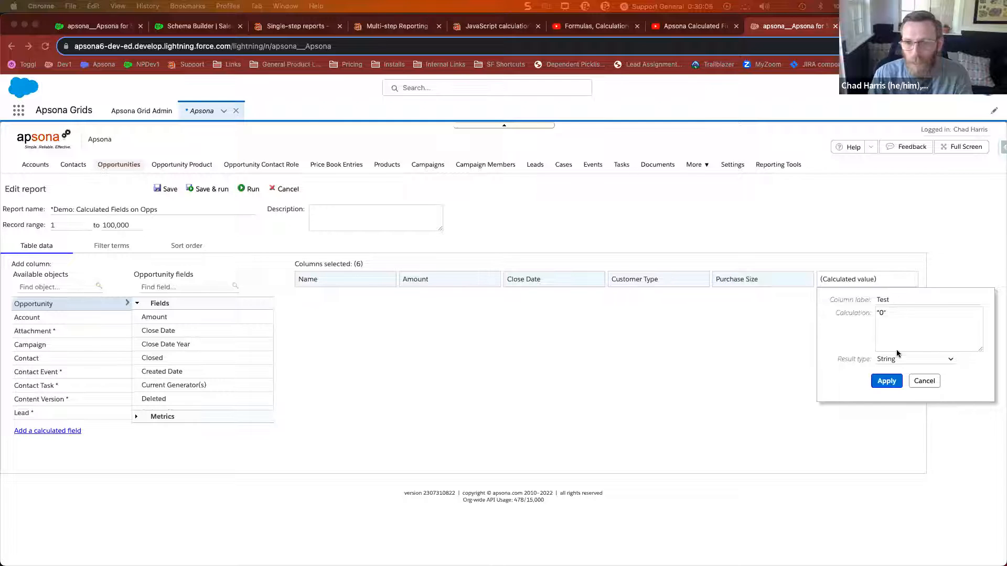
{"action": "left_click", "coordinate": [922, 381]}
Open the settings of the Customer Type column to view its calculation.
{"action": "left_click", "coordinate": [693, 280]}
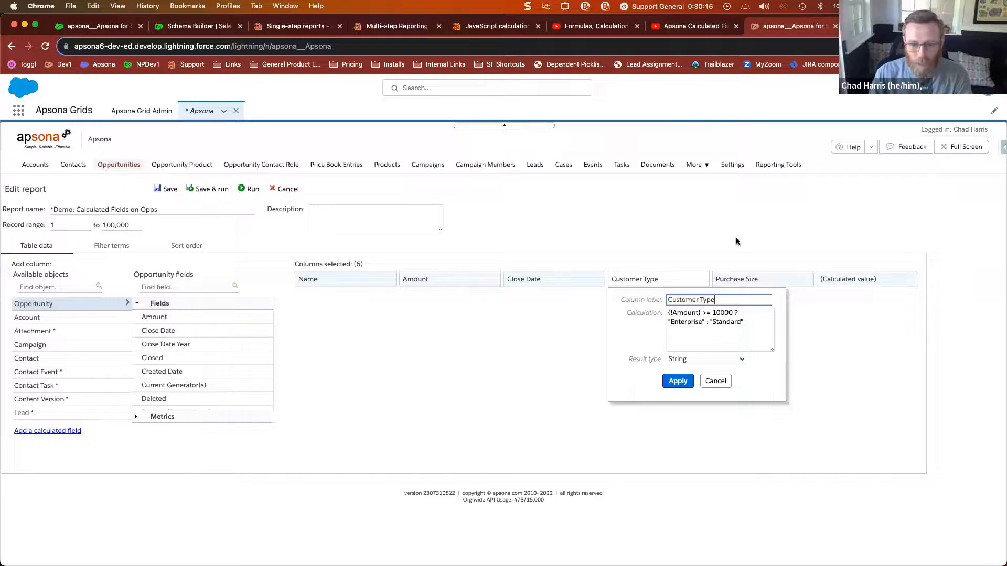
{"action": "key", "text": "ctrl+Right"}
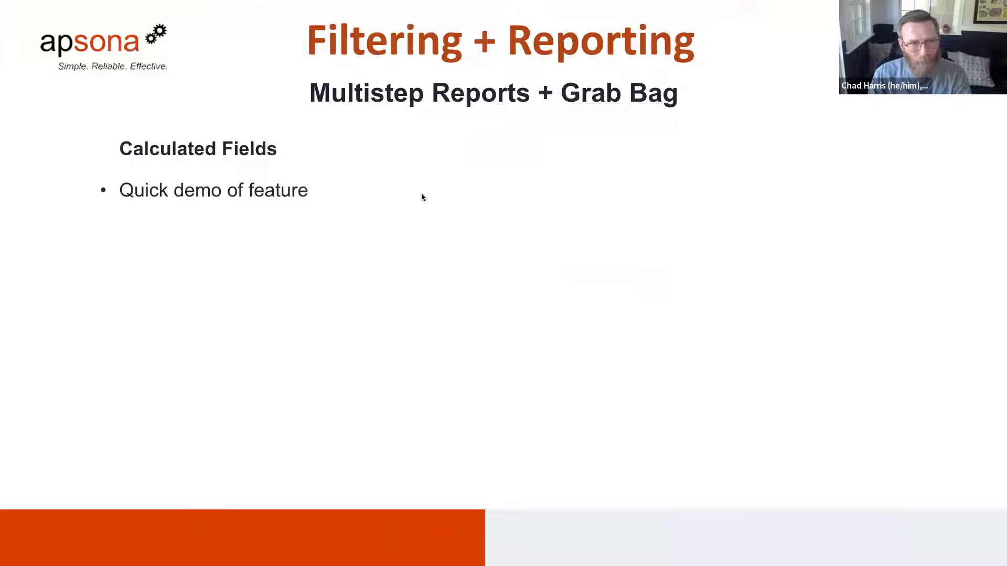
{"action": "left_click", "coordinate": [563, 237]}
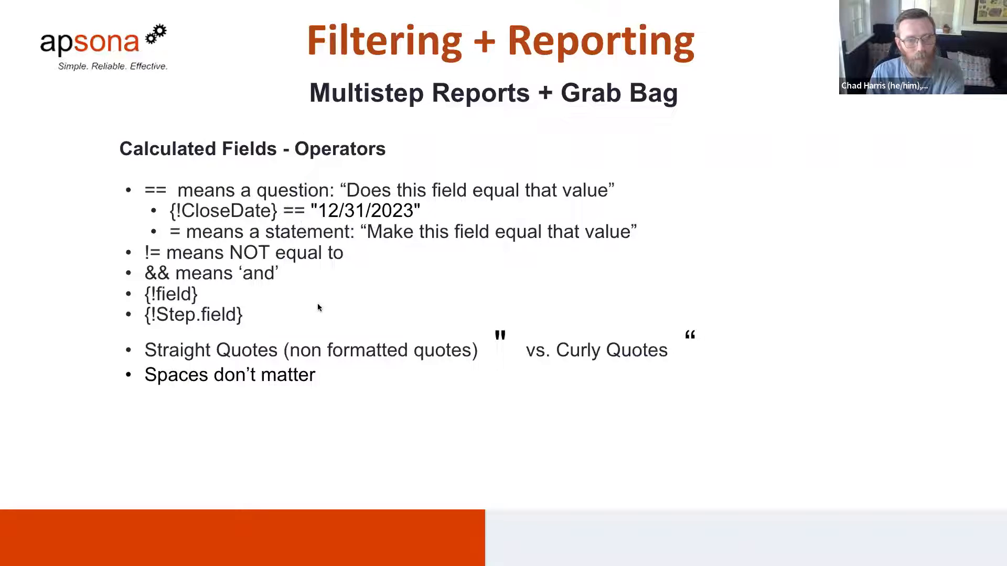
{"action": "left_click", "coordinate": [372, 265]}
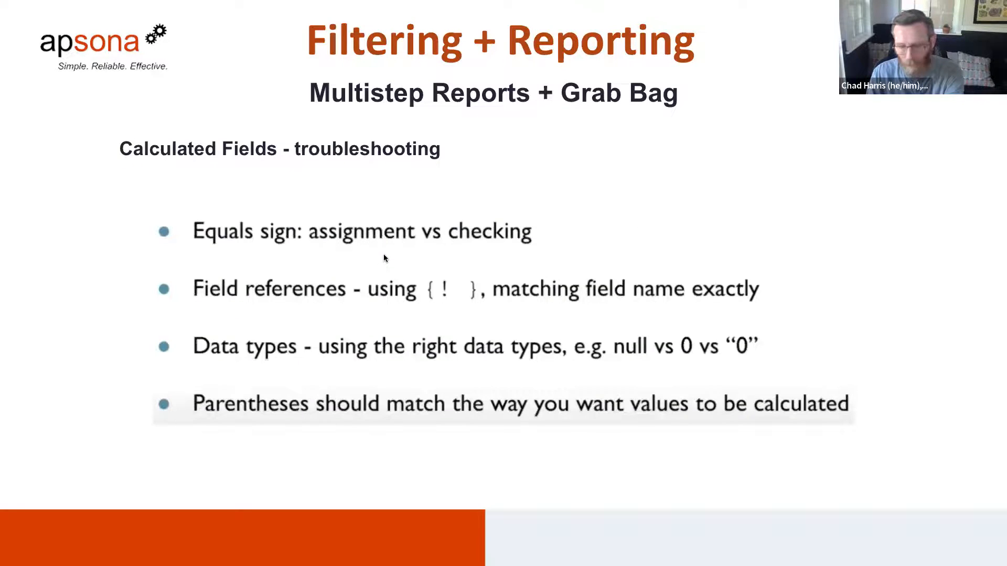
{"action": "key", "text": "Left"}
{"action": "key", "text": "Left"}
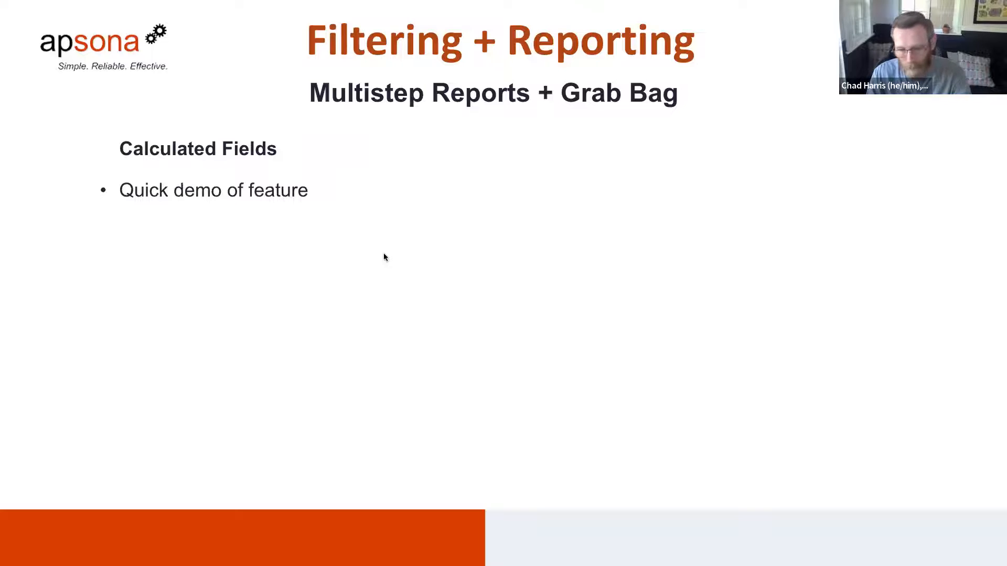
{"action": "key", "text": "ctrl+Left"}
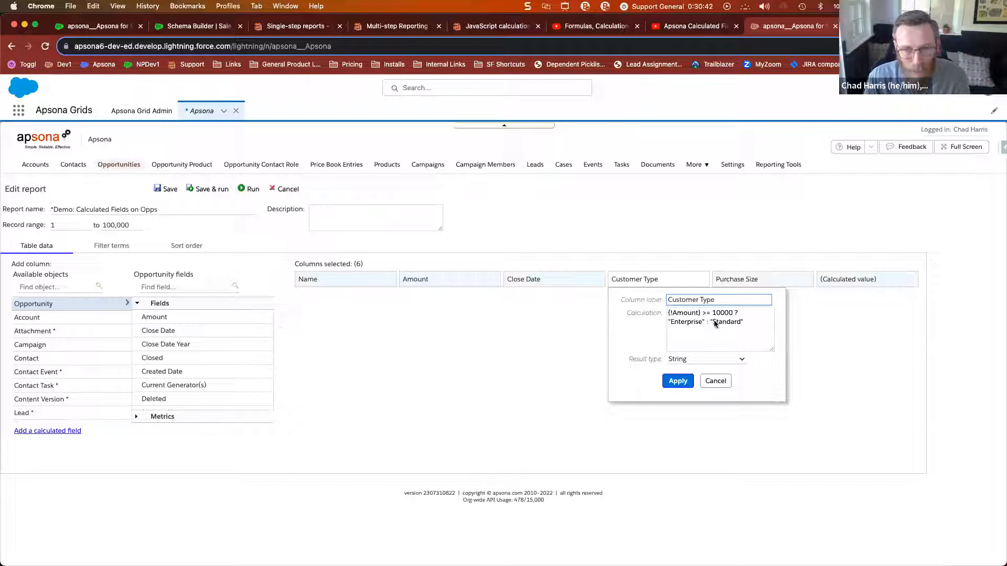
Examine the Customer Type calculation: its Amount reference, comparison operator, 10000 threshold, and true and false outcomes.
{"action": "right_click", "coordinate": [747, 343]}
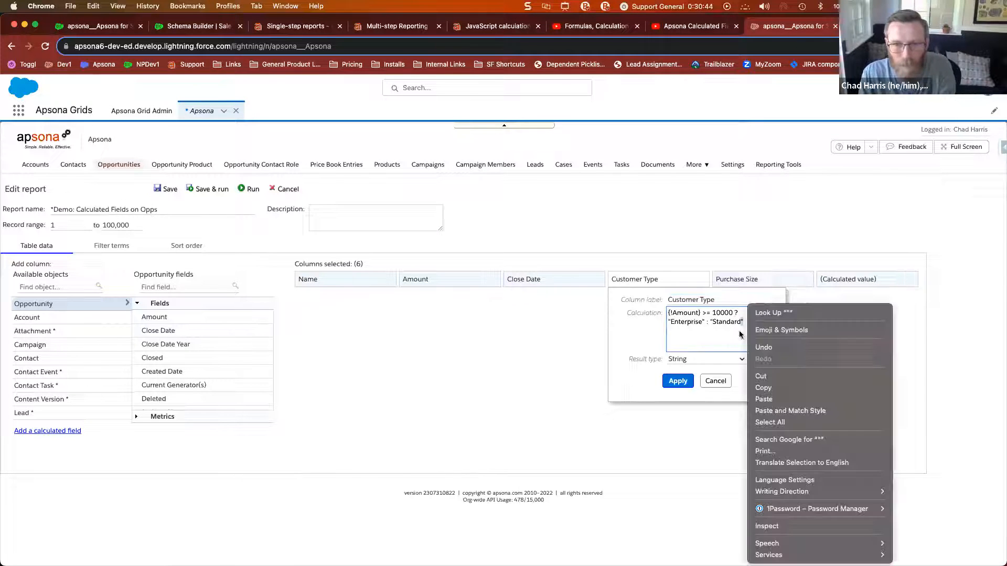
{"action": "left_click", "coordinate": [688, 258]}
{"action": "scroll", "coordinate": [691, 263], "scroll_direction": "up", "scroll_amount": 5}
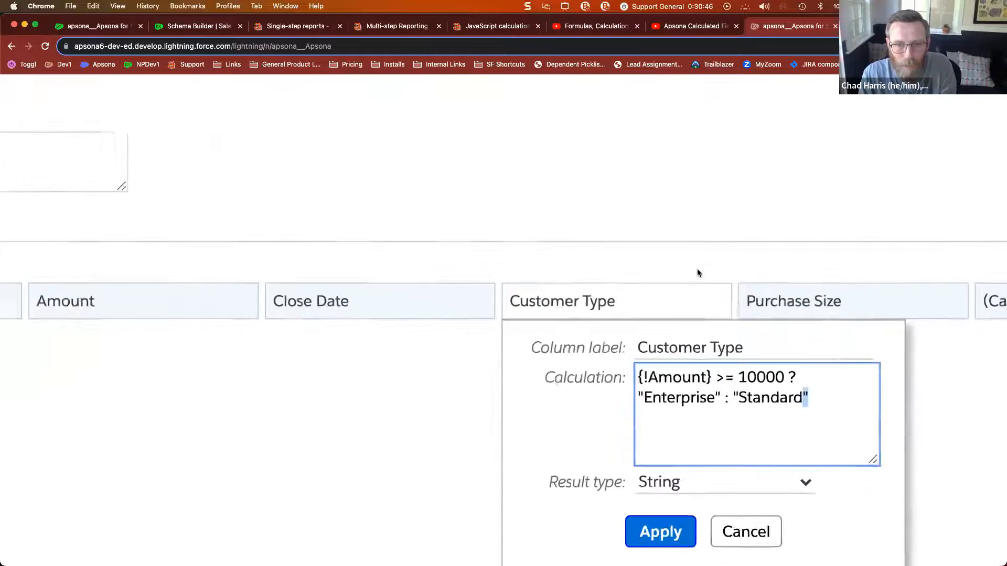
{"action": "left_click", "coordinate": [719, 211]}
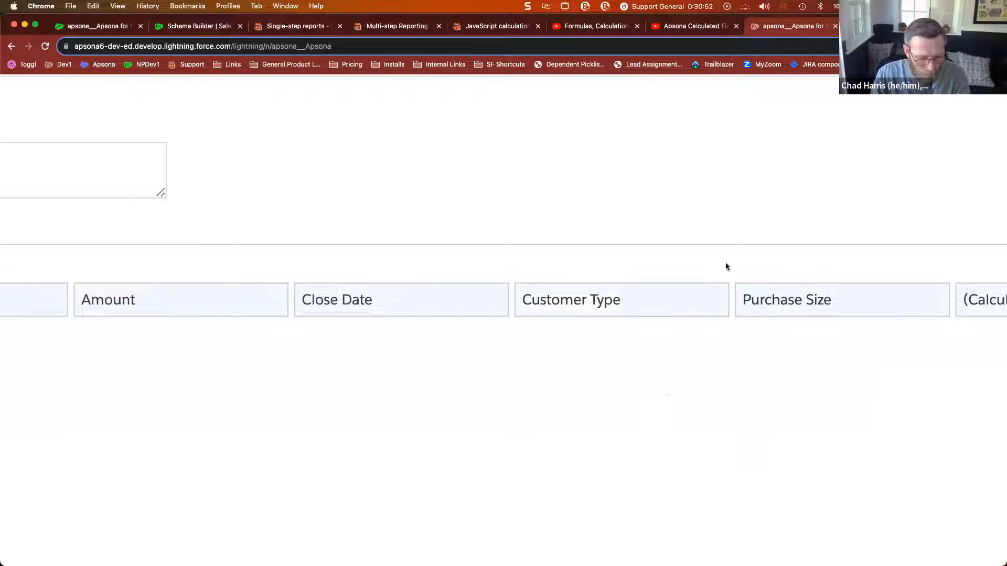
{"action": "left_click", "coordinate": [696, 302]}
{"action": "mouse_move", "coordinate": [613, 355]}
{"action": "left_mouse_down"}
{"action": "mouse_move", "coordinate": [656, 396]}
{"action": "mouse_move", "coordinate": [692, 390]}
{"action": "left_mouse_up"}
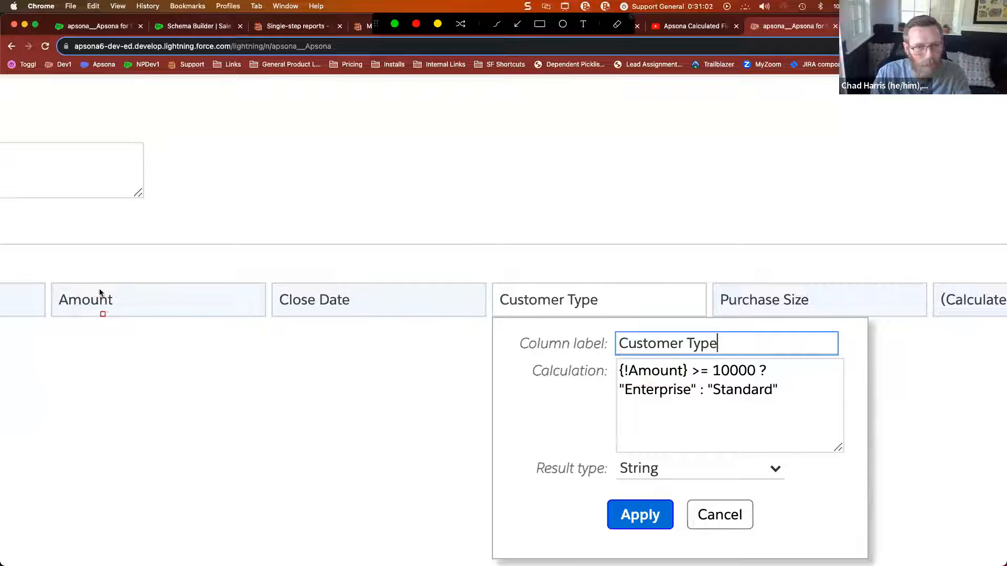
{"action": "left_click_drag", "start_coordinate": [58, 284], "coordinate": [118, 318]}
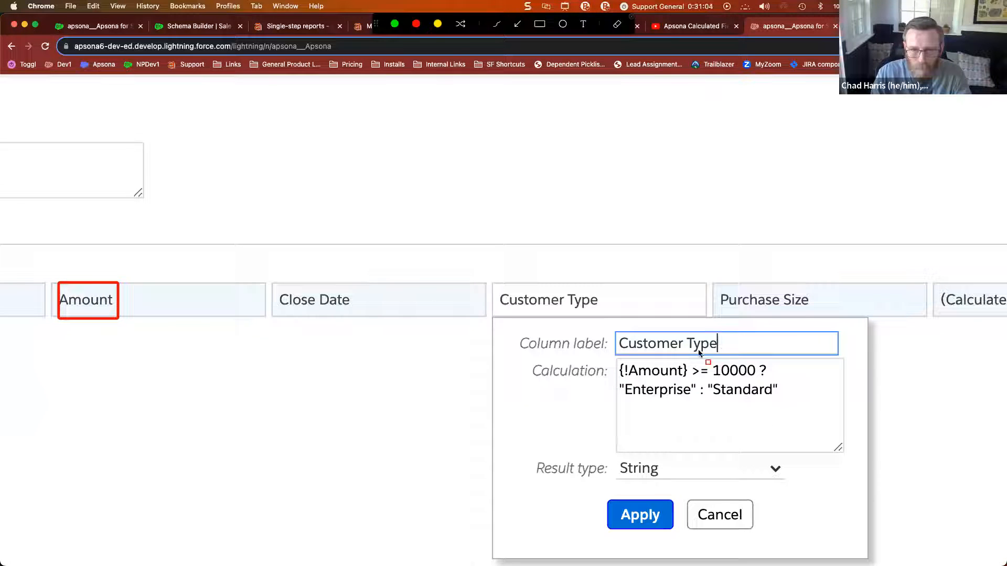
{"action": "mouse_move", "coordinate": [687, 364]}
{"action": "left_mouse_down"}
{"action": "mouse_move", "coordinate": [707, 380]}
{"action": "mouse_move", "coordinate": [760, 382]}
{"action": "left_mouse_up"}
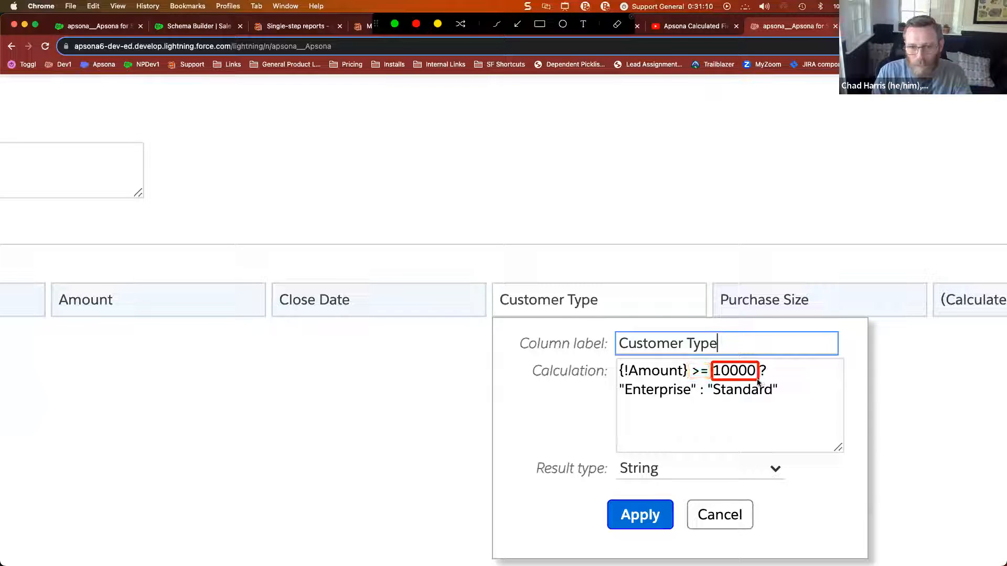
{"action": "left_click_drag", "start_coordinate": [615, 359], "coordinate": [770, 381]}
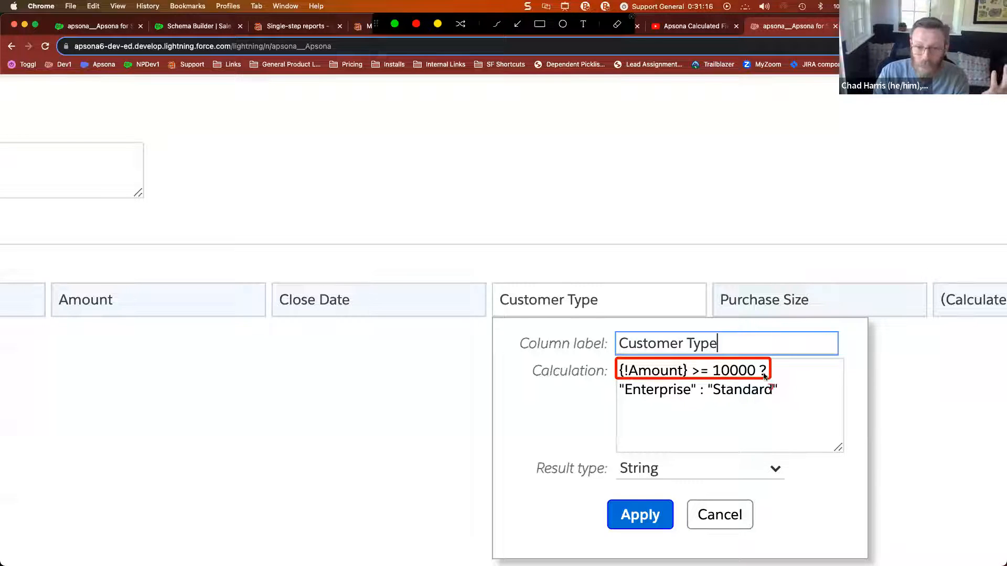
{"action": "left_click_drag", "start_coordinate": [616, 382], "coordinate": [695, 404]}
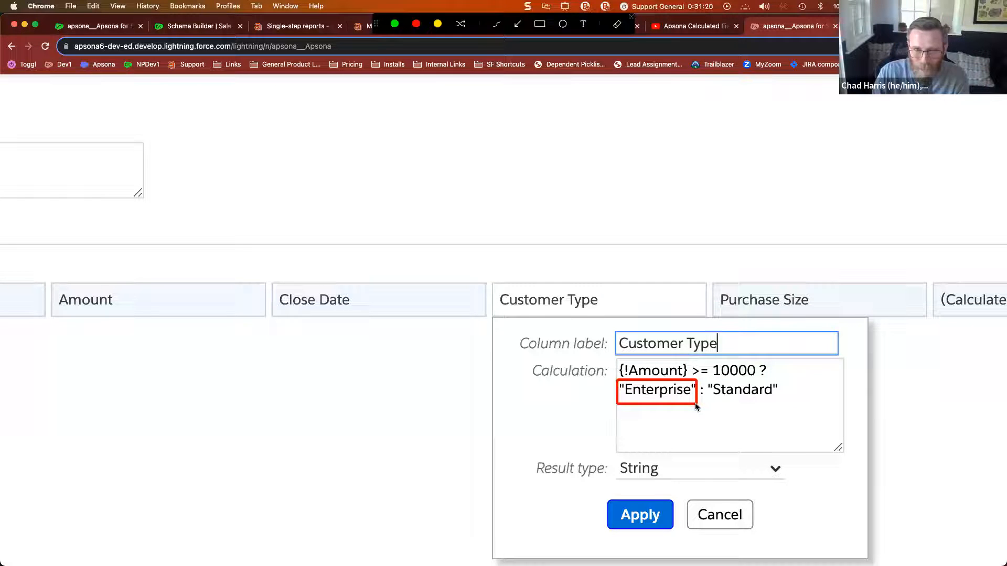
{"action": "mouse_move", "coordinate": [697, 383]}
{"action": "left_mouse_down"}
{"action": "mouse_move", "coordinate": [705, 401]}
{"action": "mouse_move", "coordinate": [786, 401]}
{"action": "left_mouse_up"}
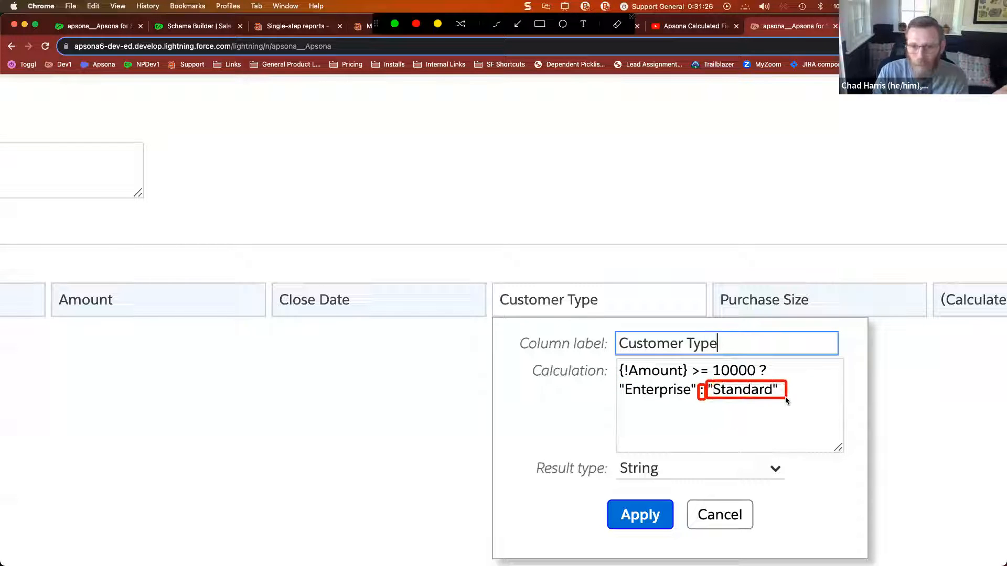
{"action": "key", "text": "Escape"}
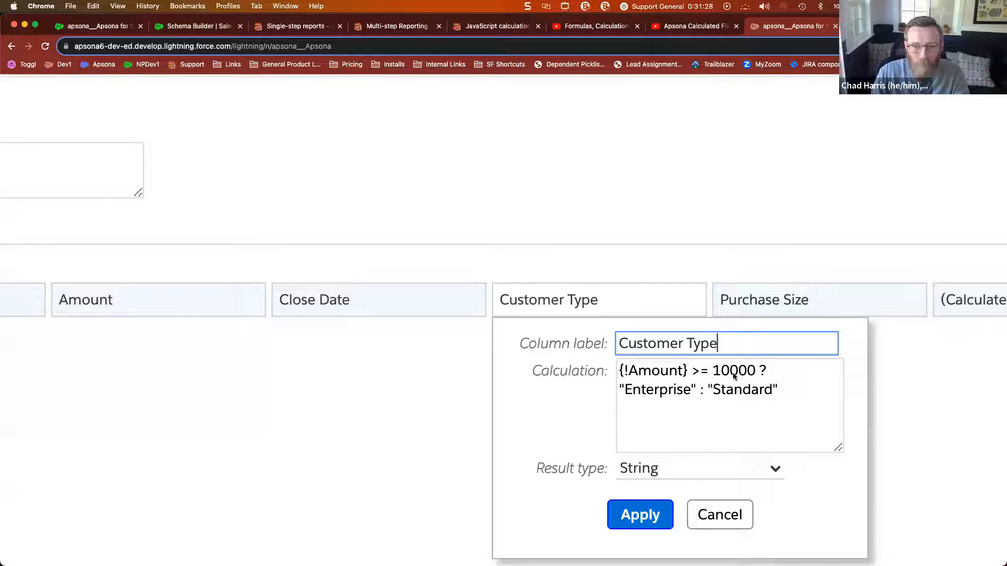
Run the report to view the calculated columns' values for each opportunity.
{"action": "scroll", "coordinate": [744, 230], "scroll_direction": "down", "scroll_amount": 5}
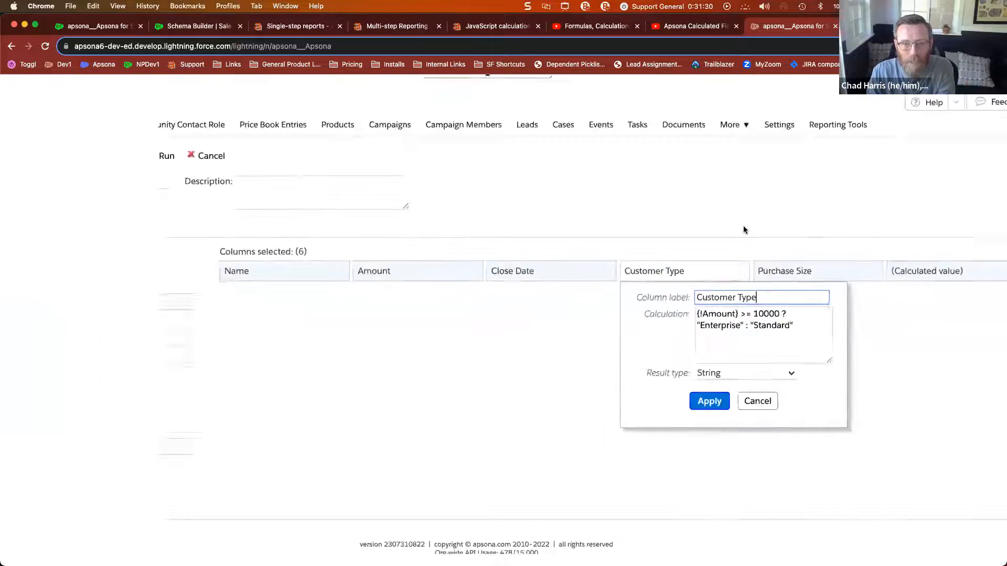
{"action": "key", "text": "Return"}
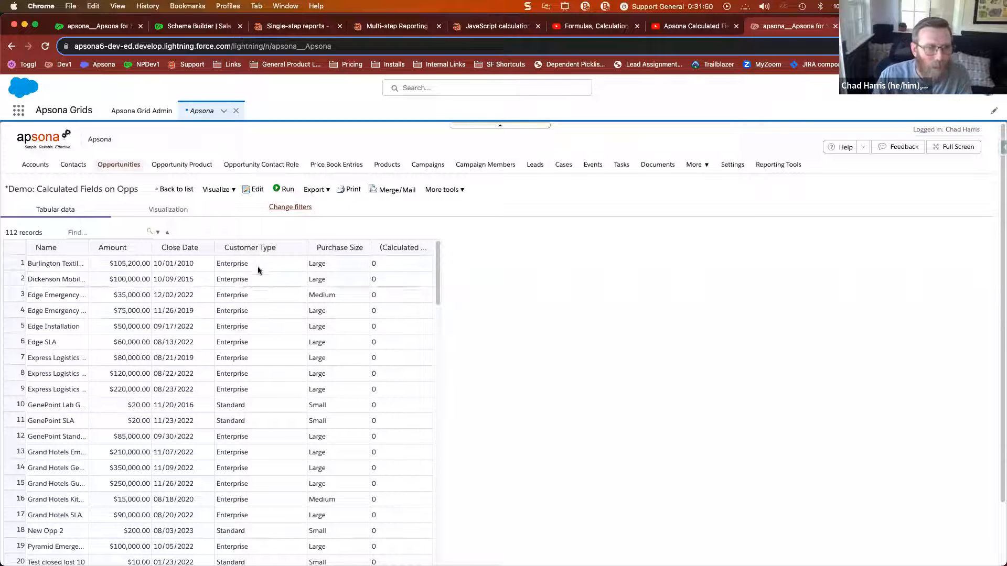
Return to editing the report and open the Purchase Size column's settings to view its calculation.
{"action": "left_click", "coordinate": [254, 190]}
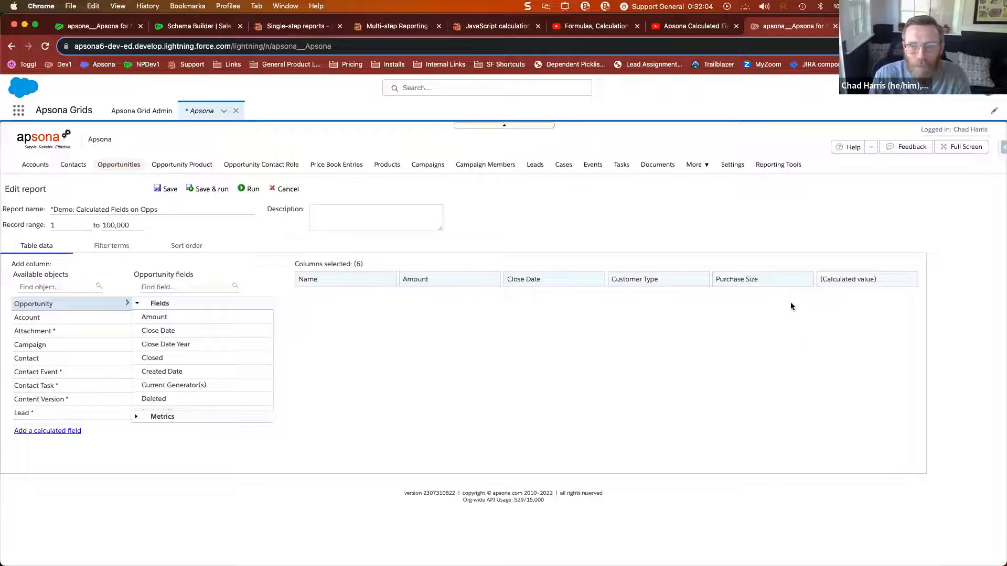
{"action": "left_click", "coordinate": [797, 280]}
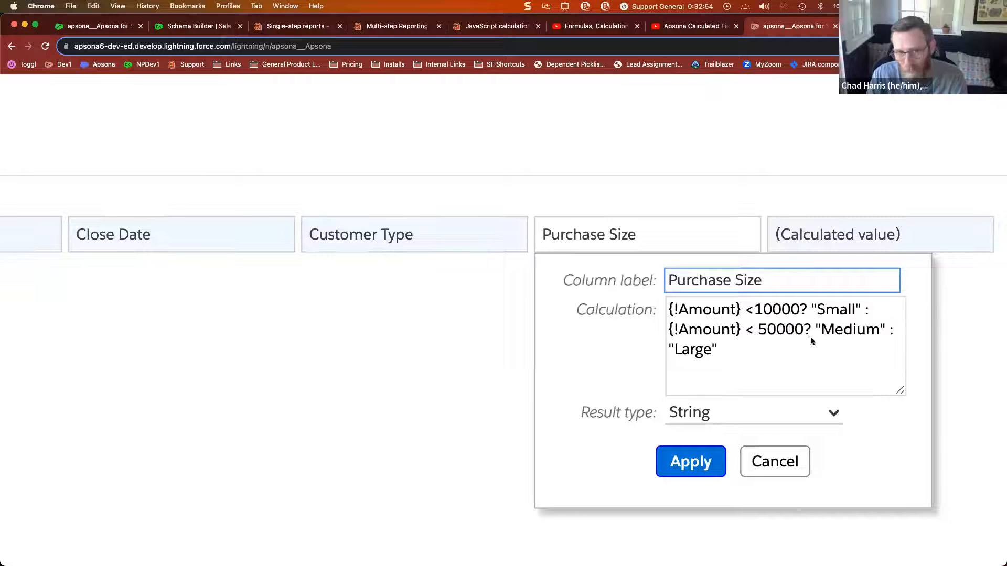
Examine the Purchase Size calculation's Small and Medium conditions, and run the report to view its values.
{"action": "key", "text": "ctrl+alt+a"}
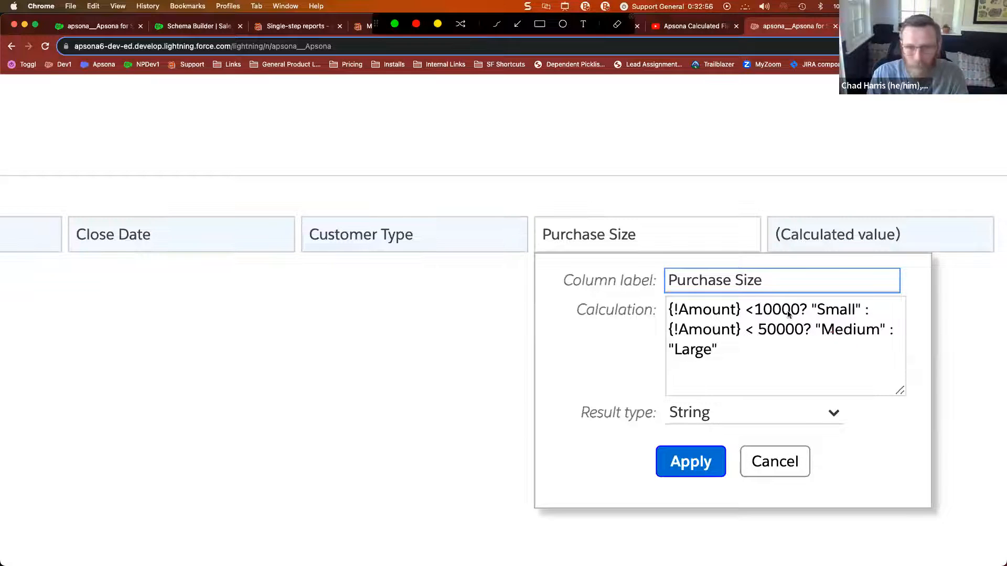
{"action": "mouse_move", "coordinate": [668, 300]}
{"action": "left_mouse_down"}
{"action": "mouse_move", "coordinate": [709, 324]}
{"action": "mouse_move", "coordinate": [857, 318]}
{"action": "left_mouse_up"}
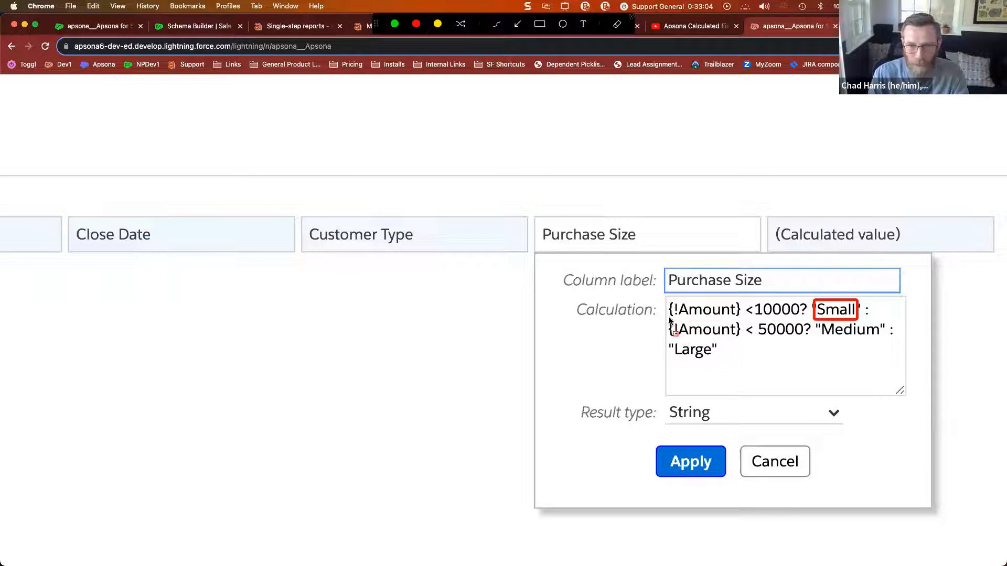
{"action": "left_click_drag", "start_coordinate": [668, 319], "coordinate": [883, 342]}
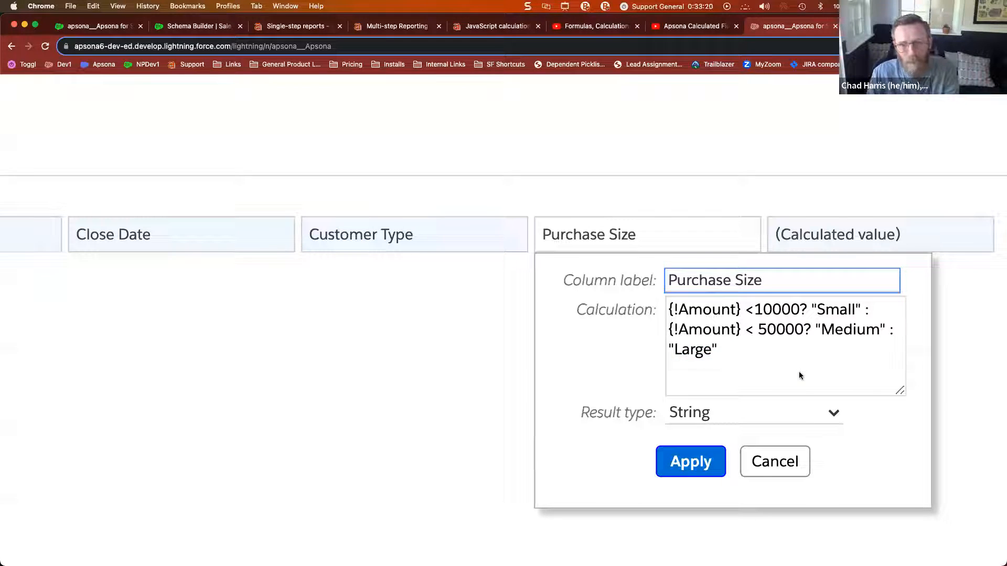
{"action": "key", "text": "super+0"}
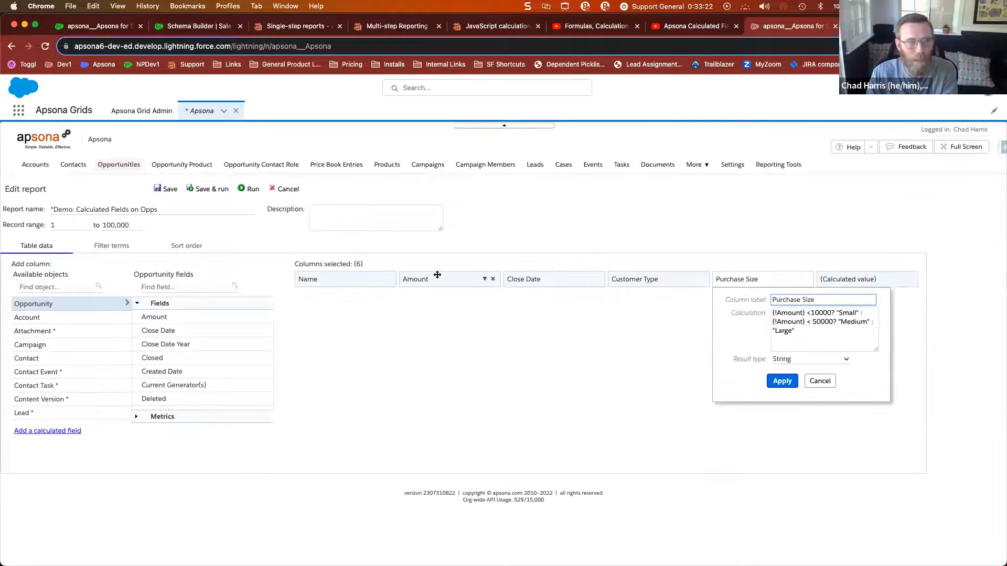
{"action": "left_click", "coordinate": [251, 189]}
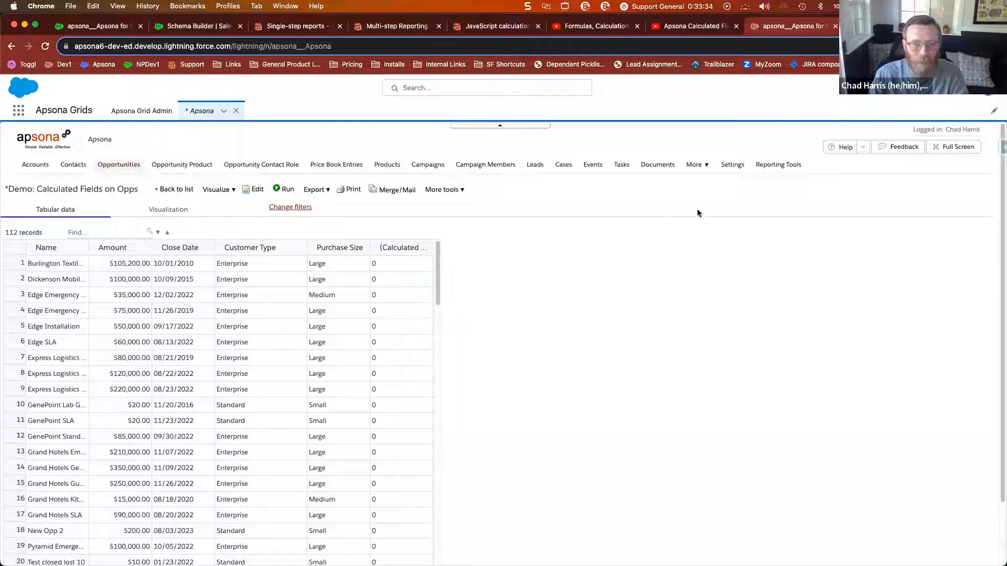
Open the multi-step report "*Demo - Calculated Fields in MSR" for editing from the full list of reports.
{"action": "left_click", "coordinate": [893, 27]}
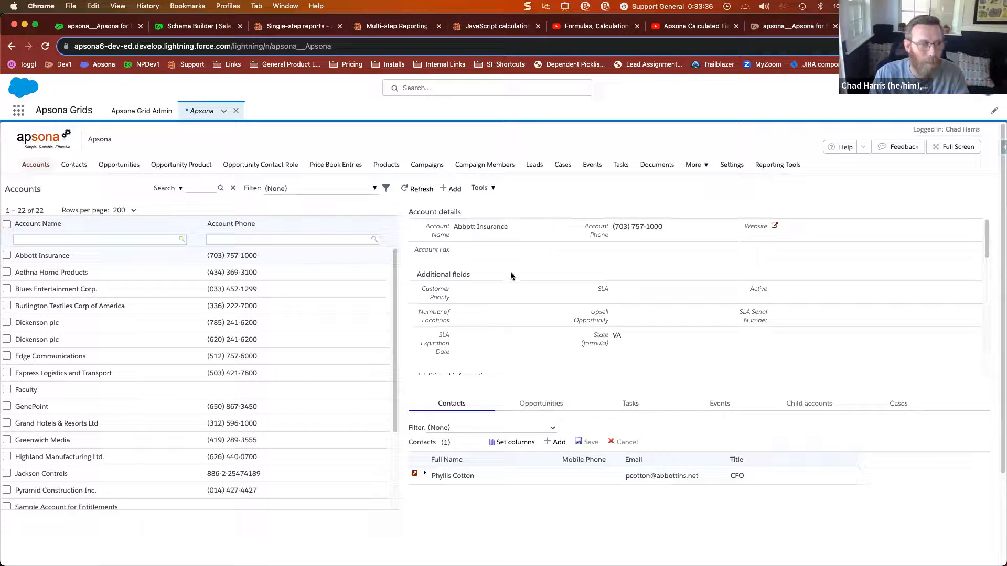
{"action": "left_click", "coordinate": [772, 176]}
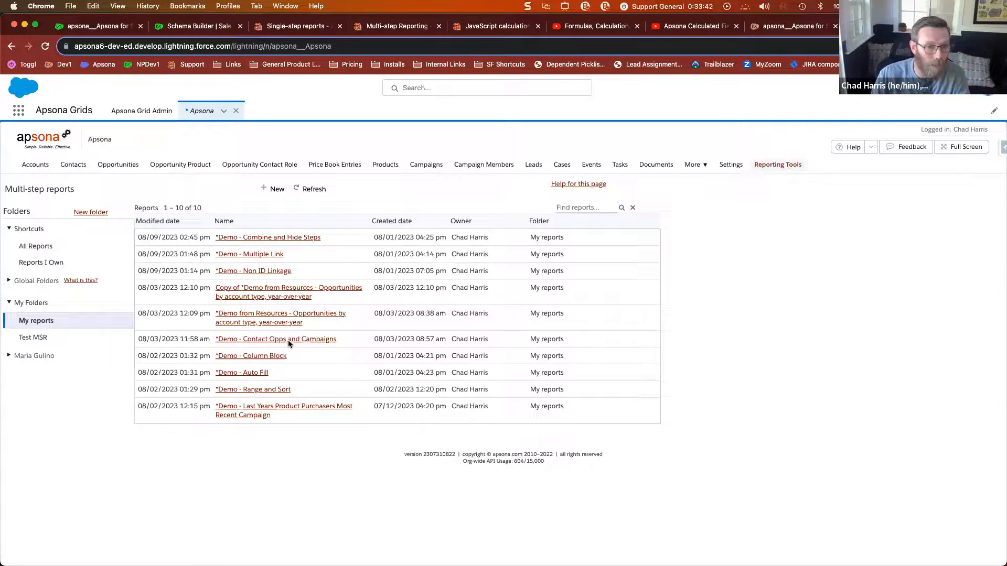
{"action": "left_click", "coordinate": [31, 246]}
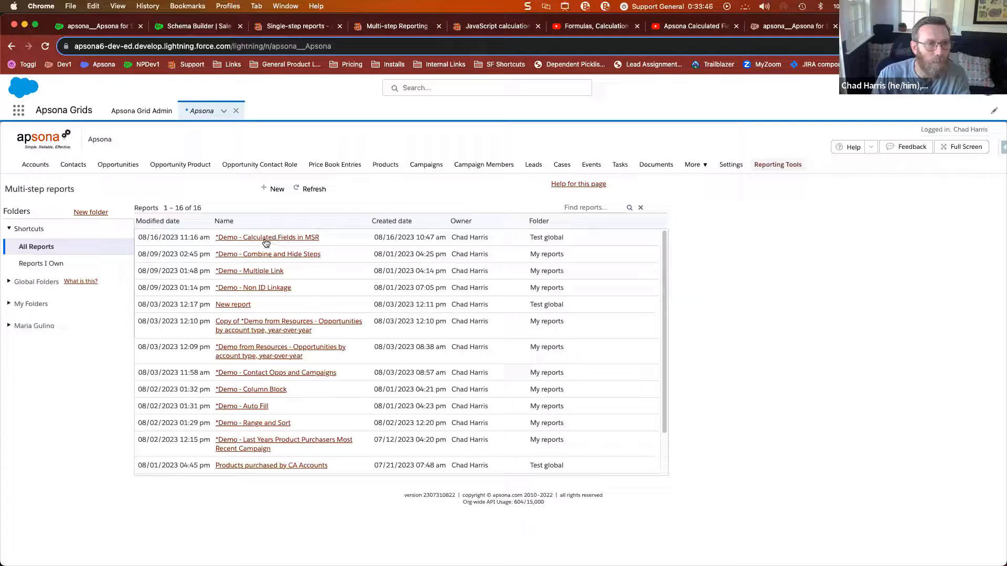
{"action": "left_click", "coordinate": [265, 238]}
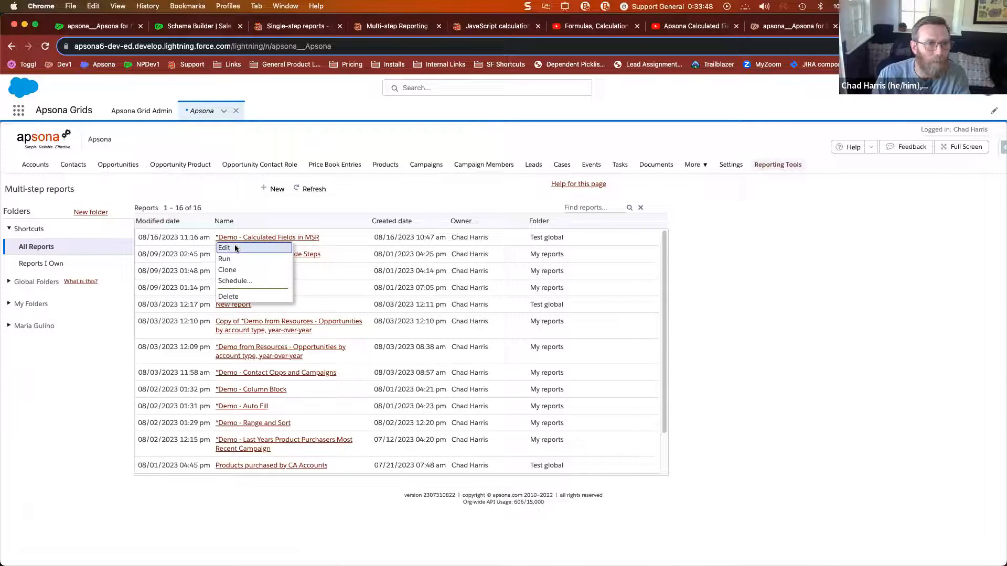
{"action": "left_click", "coordinate": [235, 249]}
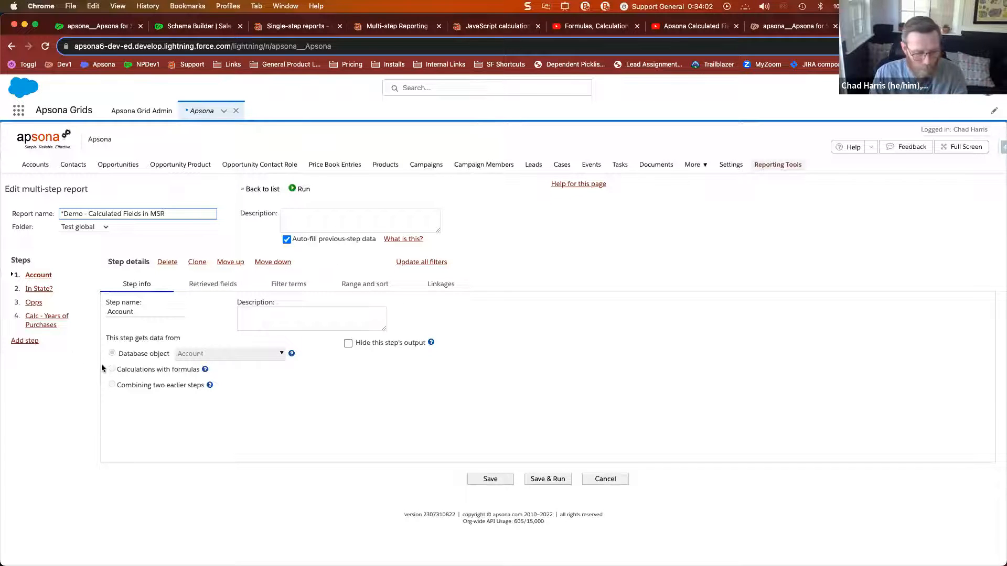
Examine the Account step's data source options: Database object, Calculations with formulas, and Combining two earlier steps.
{"action": "key", "text": "ctrl+a"}
{"action": "mouse_move", "coordinate": [108, 362]}
{"action": "left_mouse_down"}
{"action": "mouse_move", "coordinate": [143, 380]}
{"action": "mouse_move", "coordinate": [218, 378]}
{"action": "left_mouse_up"}
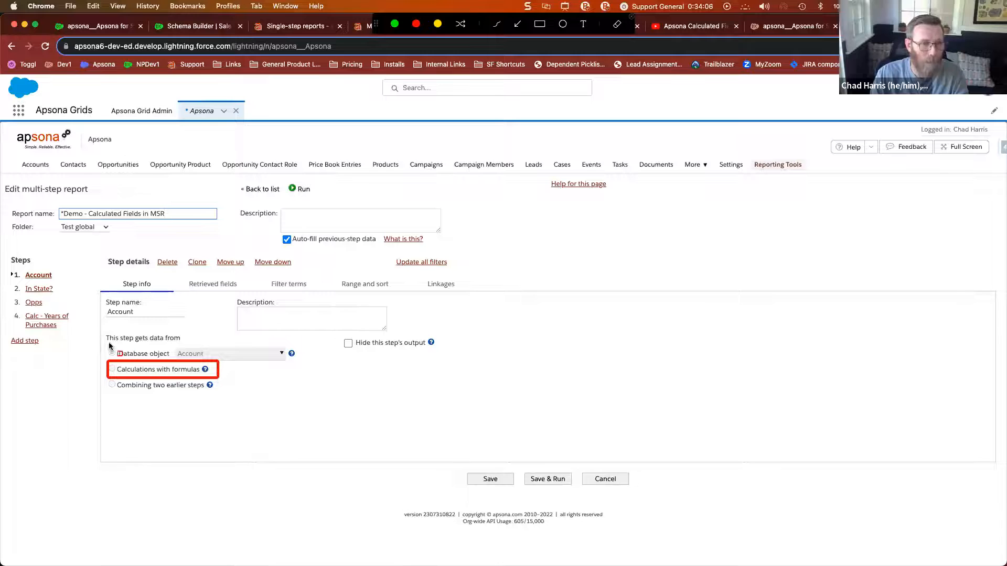
{"action": "left_click_drag", "start_coordinate": [104, 345], "coordinate": [174, 362]}
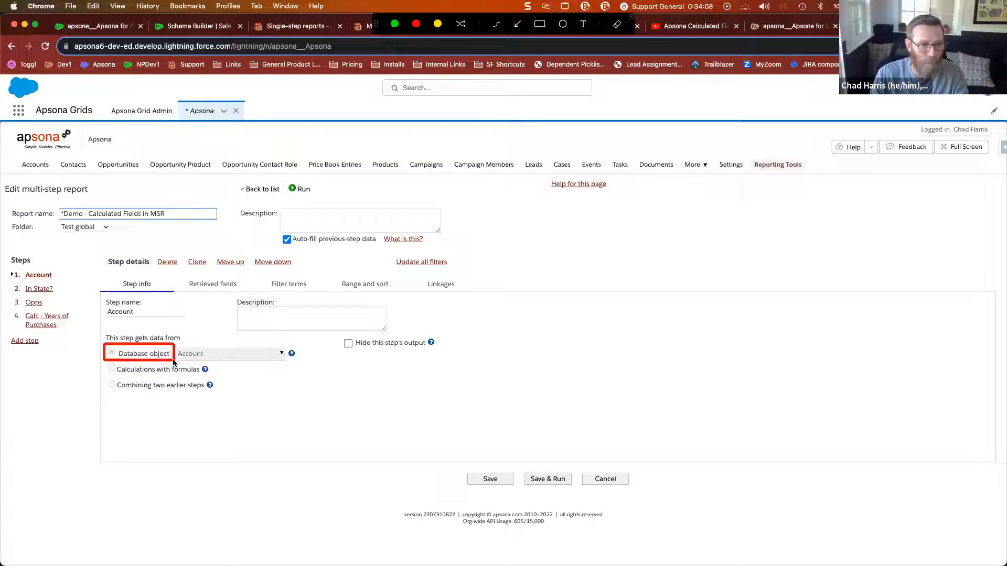
{"action": "left_click_drag", "start_coordinate": [107, 362], "coordinate": [214, 378]}
{"action": "mouse_move", "coordinate": [109, 379]}
{"action": "left_mouse_down"}
{"action": "mouse_move", "coordinate": [126, 401]}
{"action": "mouse_move", "coordinate": [212, 397]}
{"action": "left_mouse_up"}
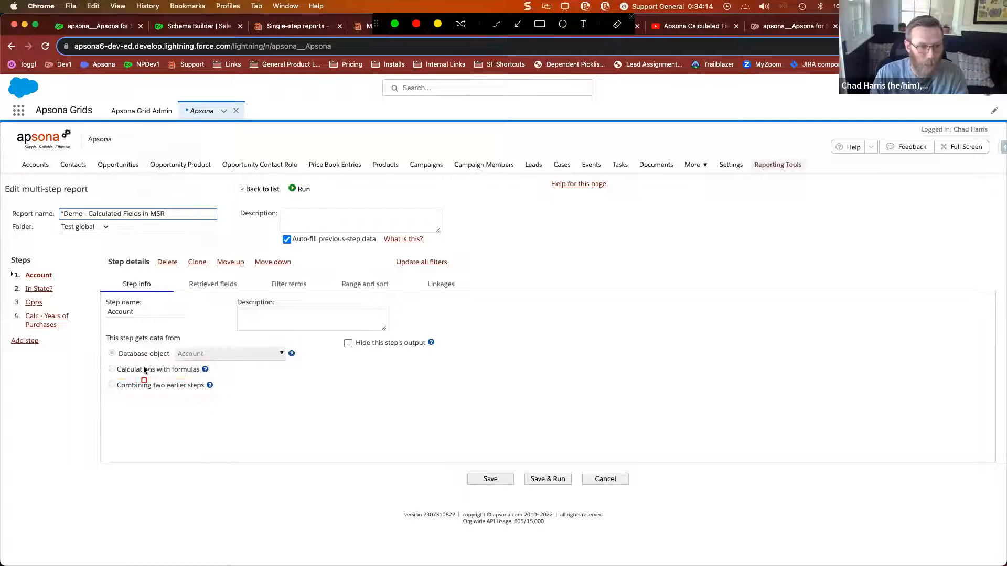
{"action": "key", "text": "Escape"}
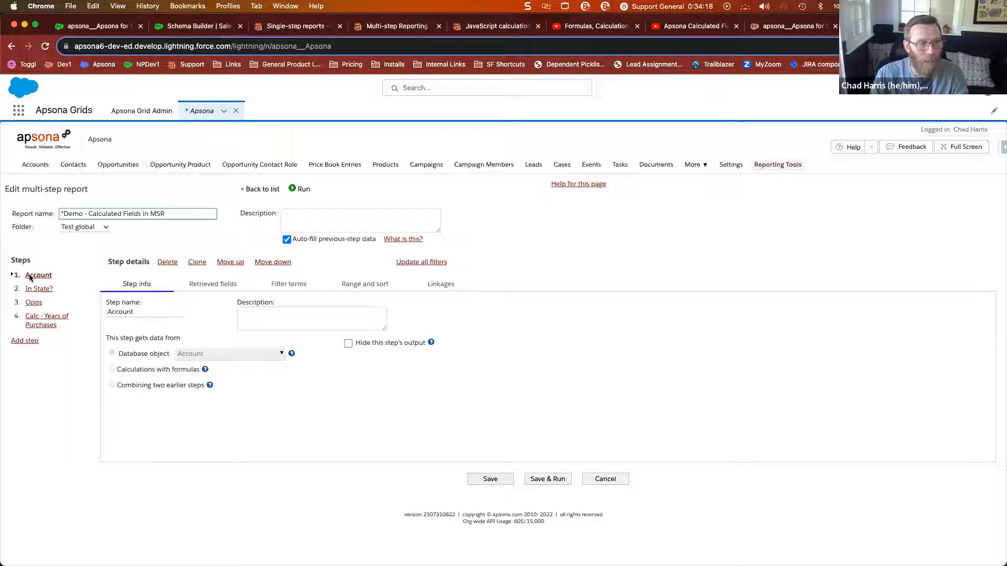
View the Account step's retrieved fields and the In State? step's calculated fields.
{"action": "left_click", "coordinate": [200, 287]}
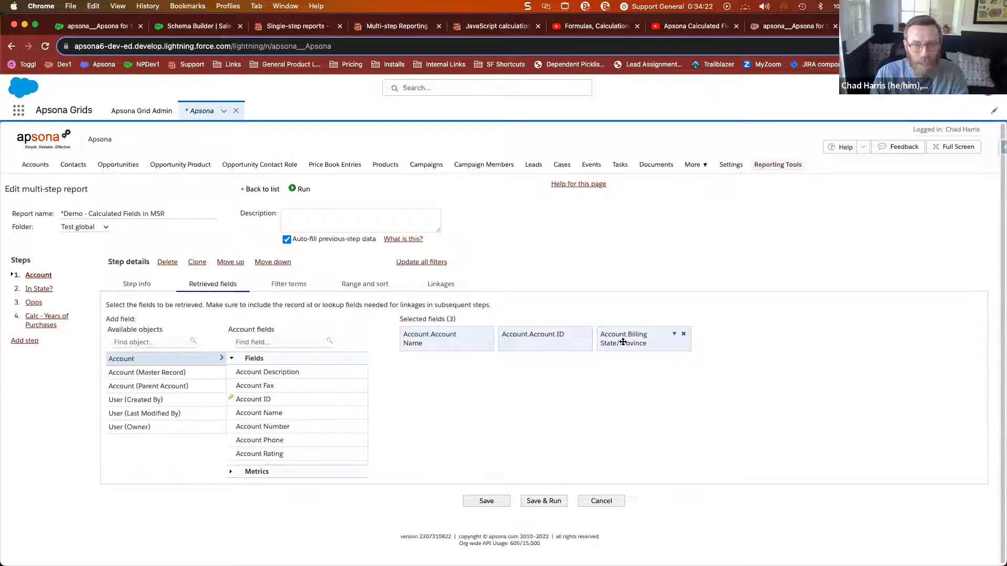
{"action": "left_click", "coordinate": [37, 290]}
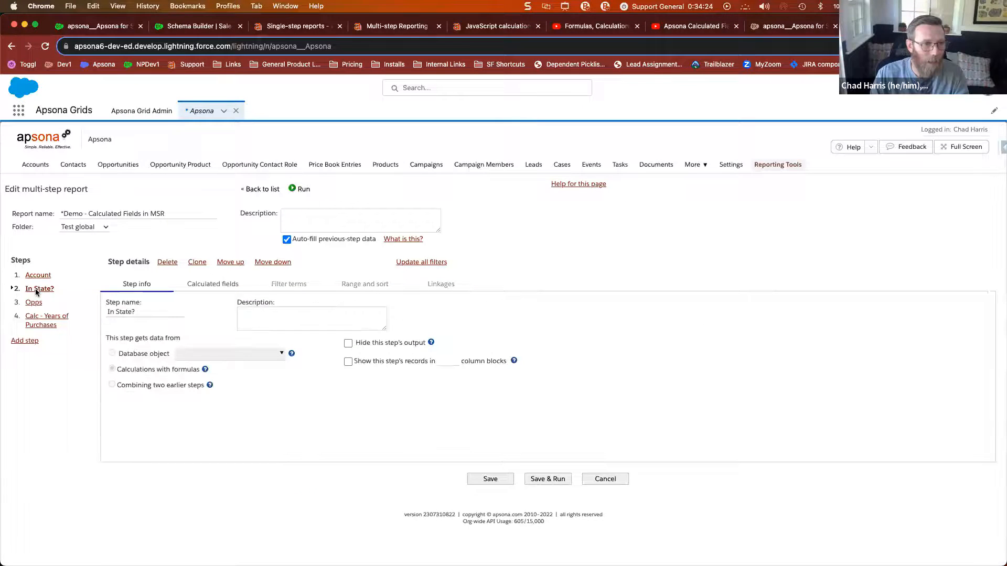
{"action": "left_click", "coordinate": [203, 286]}
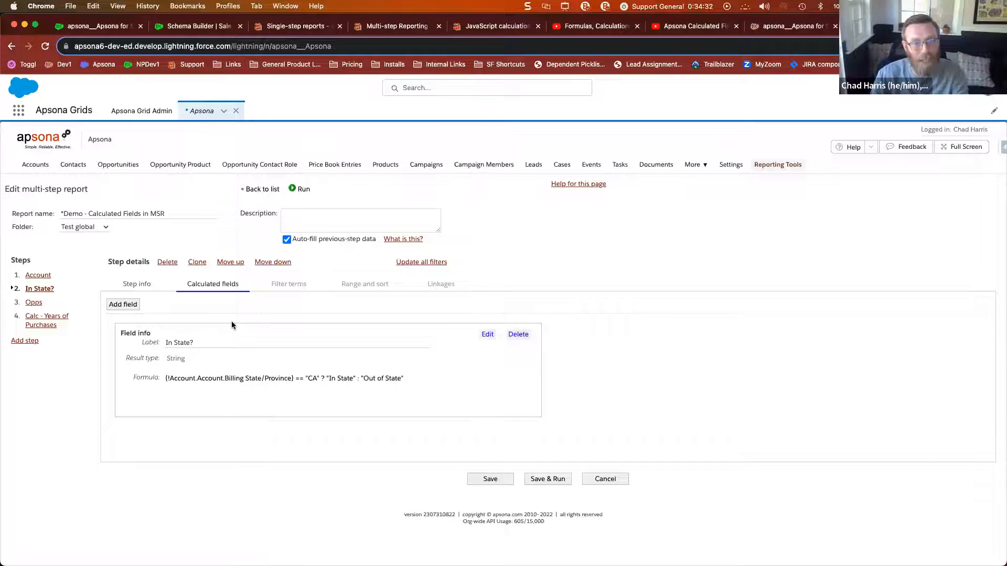
Add a blank calculated field to the In State? step and discard it.
{"action": "left_click", "coordinate": [125, 306]}
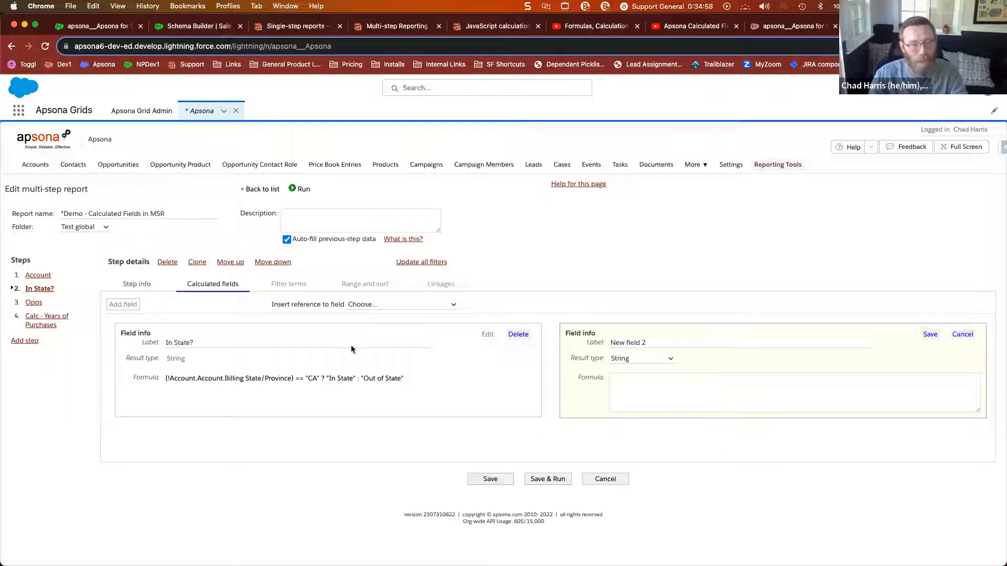
{"action": "left_click", "coordinate": [968, 336]}
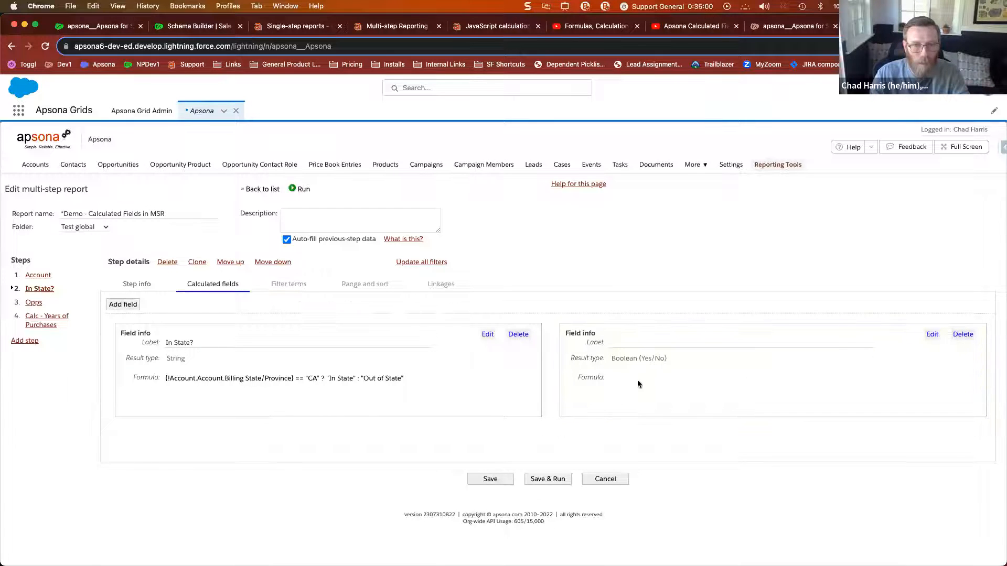
{"action": "left_click", "coordinate": [961, 335]}
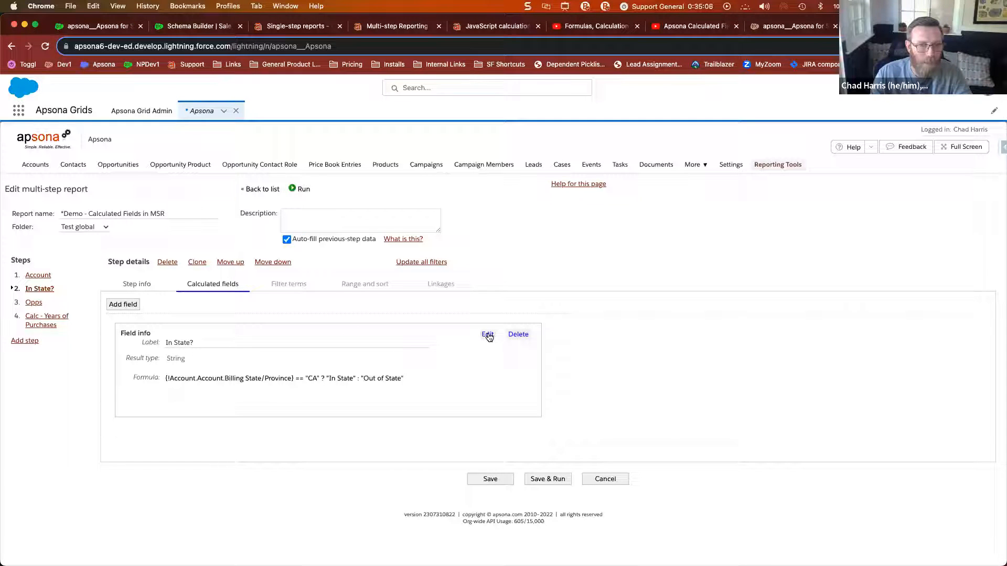
Edit the In State? calculated field and insert an Account.Account ID reference at the end of its formula.
{"action": "left_click", "coordinate": [488, 336]}
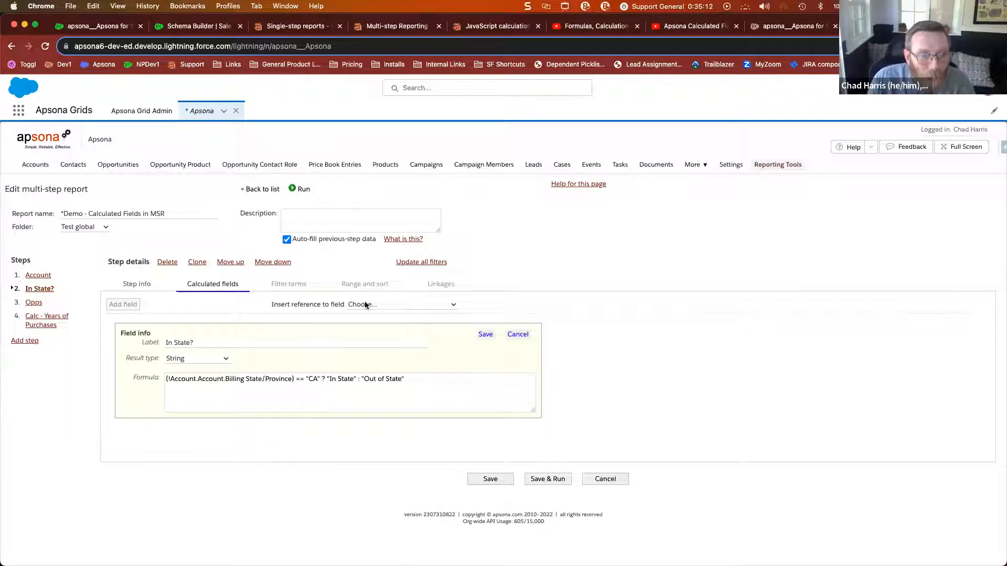
{"action": "left_click", "coordinate": [423, 305]}
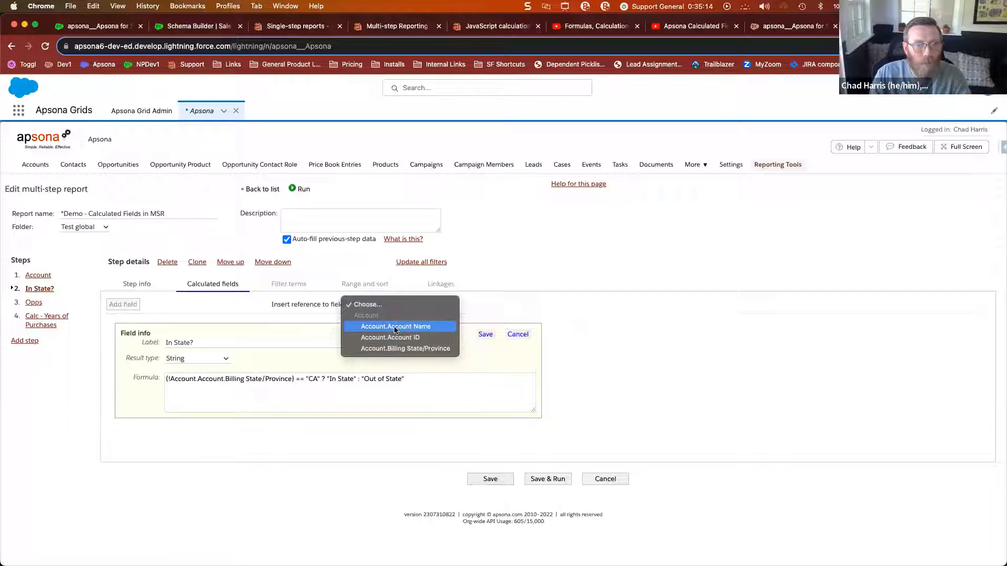
{"action": "left_click", "coordinate": [414, 379]}
{"action": "type", "text": "."}
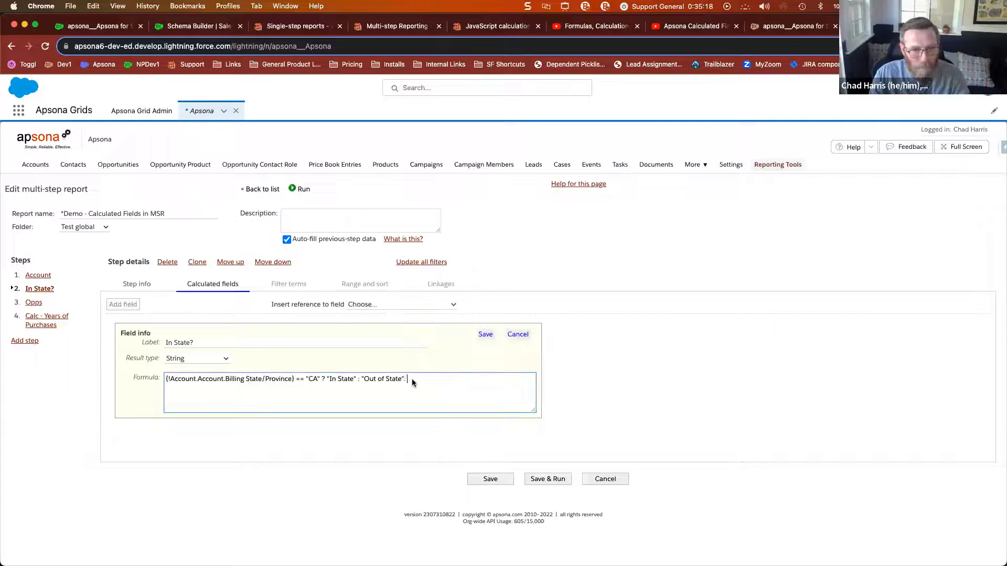
{"action": "left_click", "coordinate": [367, 305]}
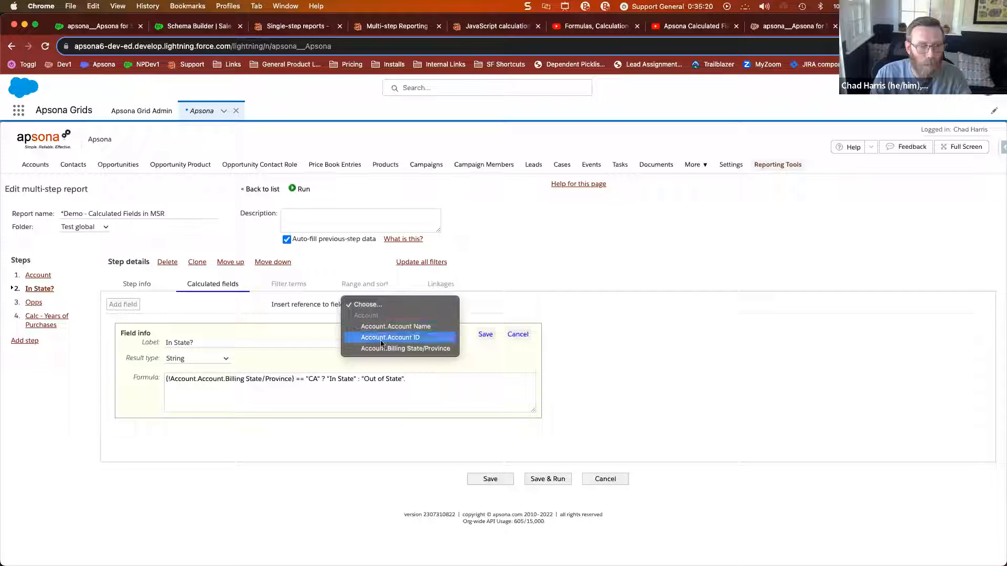
{"action": "left_click", "coordinate": [386, 339]}
{"action": "left_click_drag", "start_coordinate": [413, 384], "coordinate": [520, 383]}
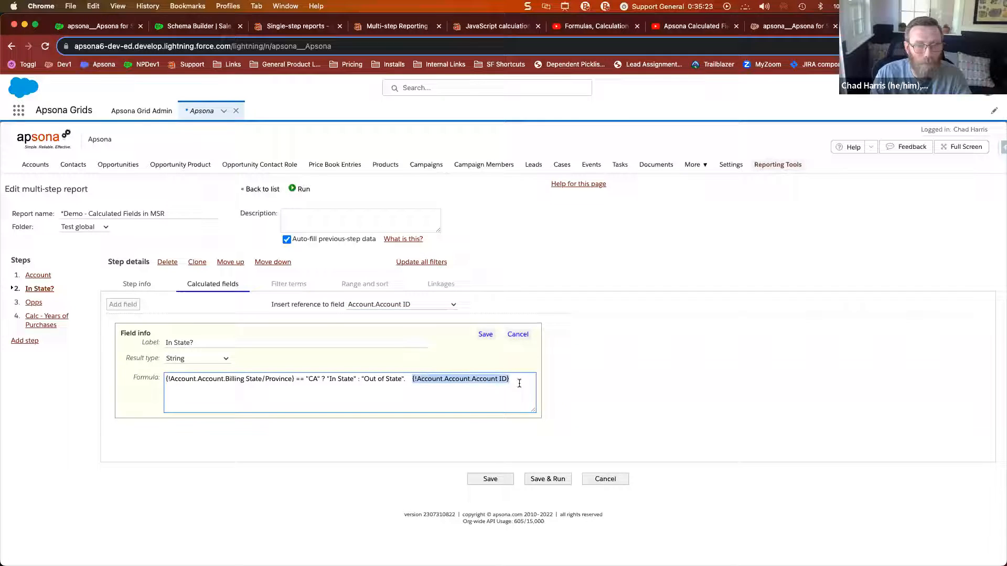
Remove the stray period and the inserted Account ID reference from the end of the In State? formula.
{"action": "left_click", "coordinate": [407, 382]}
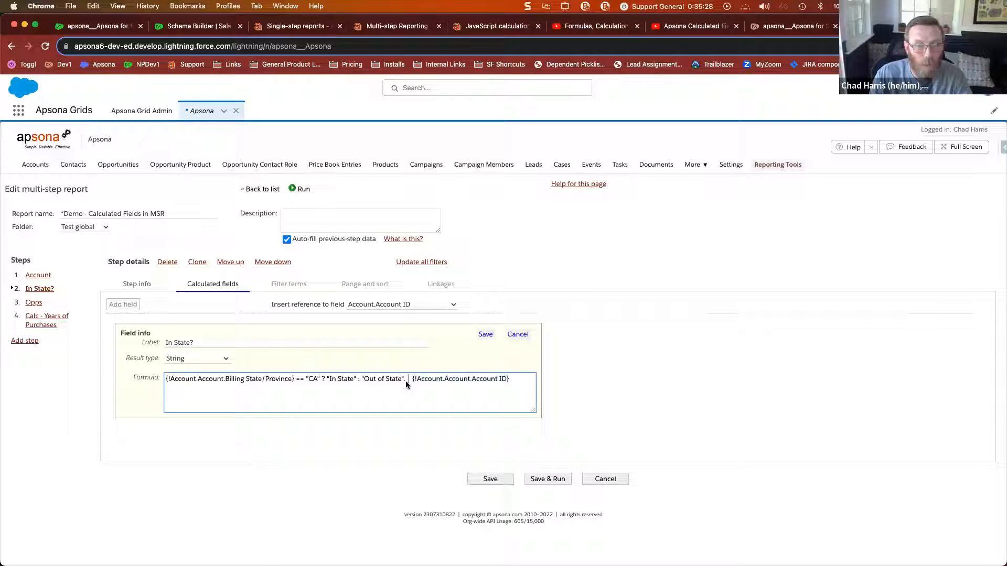
{"action": "key", "text": "BackSpace"}
{"action": "key", "text": "BackSpace"}
{"action": "key", "text": "BackSpace"}
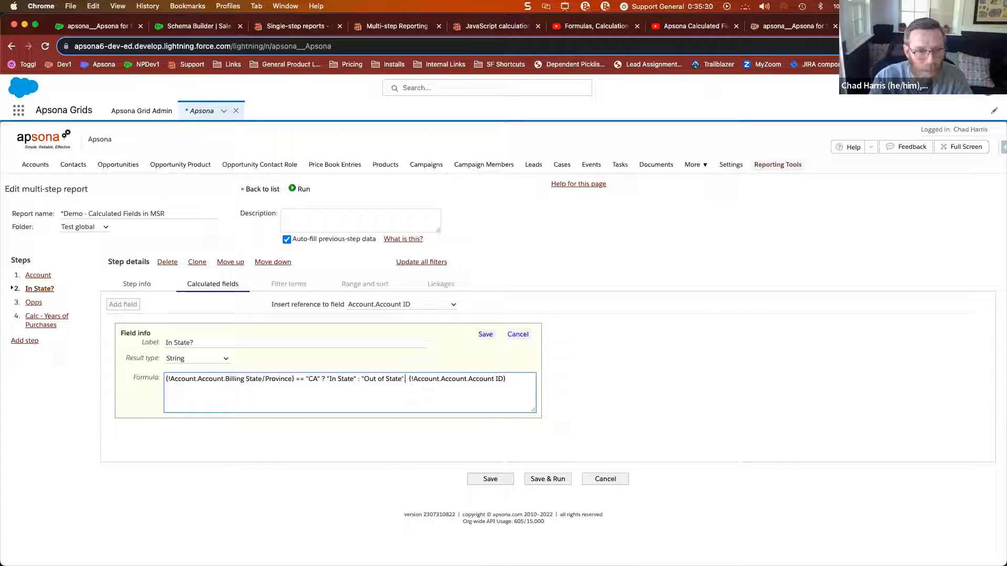
{"action": "left_click", "coordinate": [525, 382], "text": "shift"}
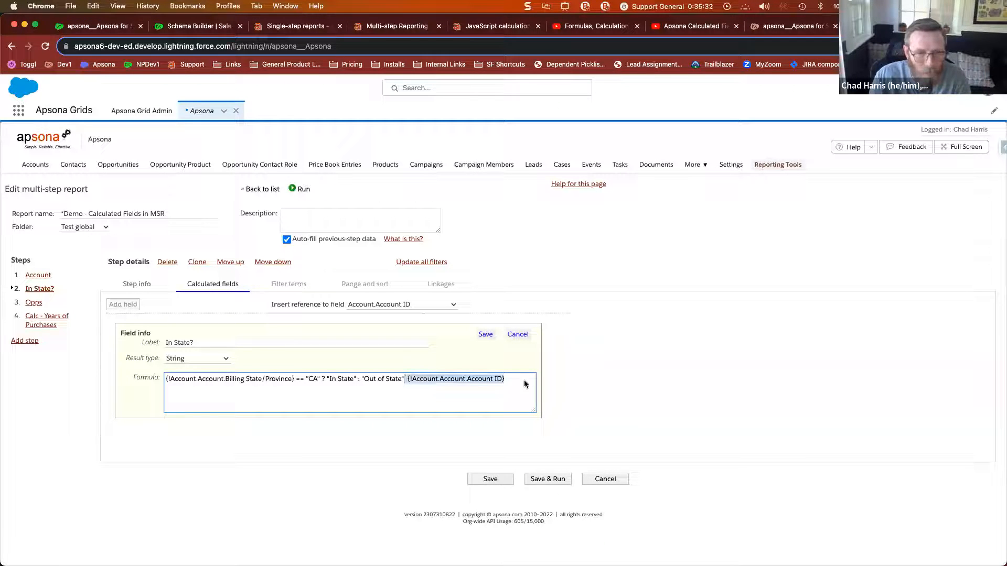
{"action": "key", "text": "BackSpace"}
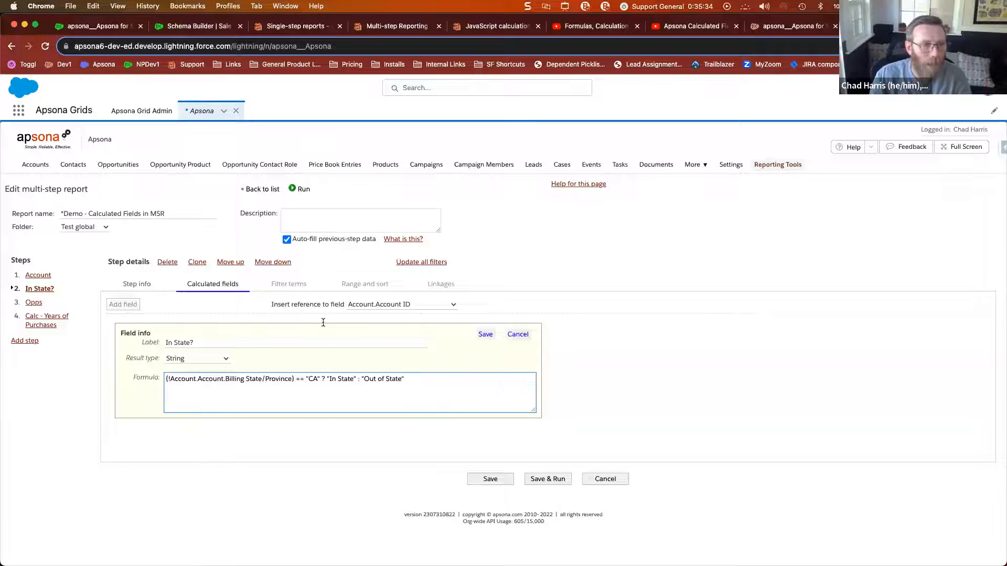
Review the result type options for the In State? field and examine its formula's Billing State/Province reference.
{"action": "left_click", "coordinate": [227, 361]}
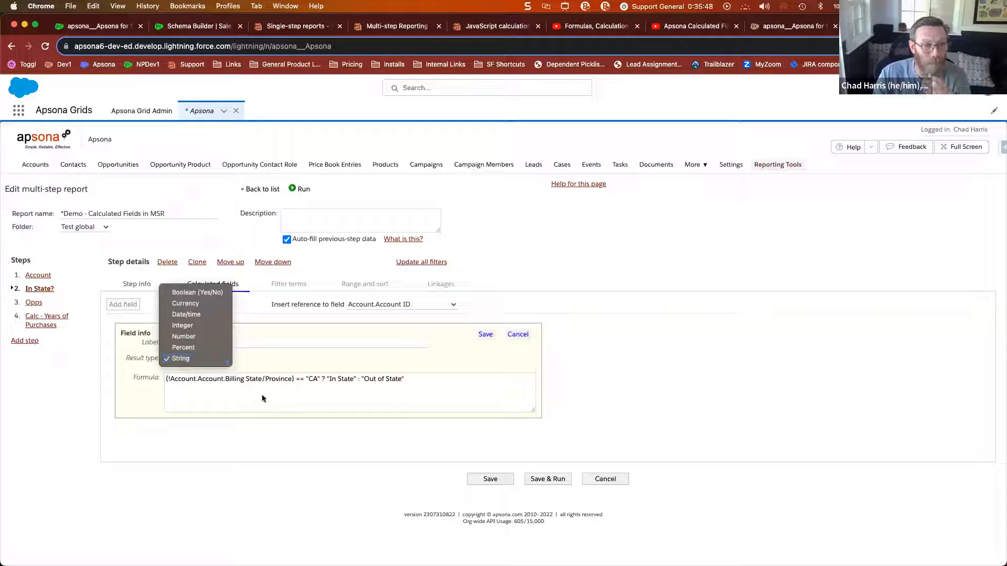
{"action": "left_click", "coordinate": [232, 396]}
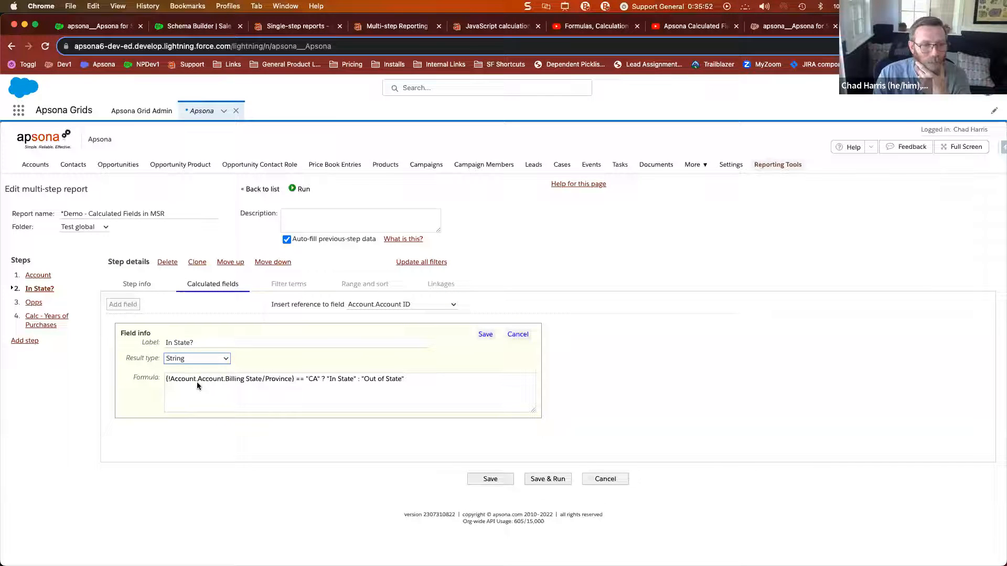
{"action": "key", "text": "ctrl+shift+a"}
{"action": "left_click_drag", "start_coordinate": [165, 369], "coordinate": [201, 396]}
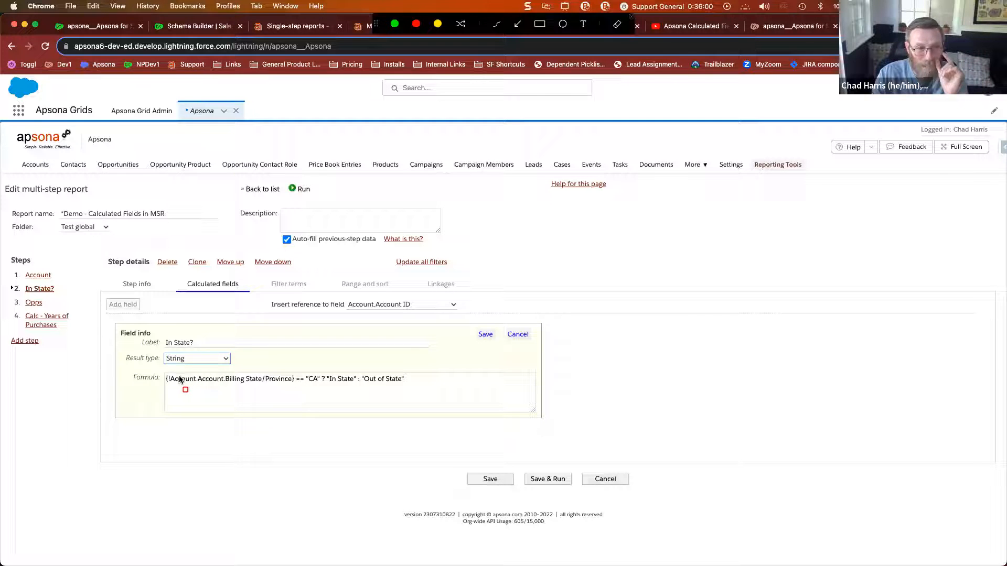
{"action": "mouse_move", "coordinate": [168, 373]}
{"action": "left_mouse_down"}
{"action": "mouse_move", "coordinate": [194, 388]}
{"action": "mouse_move", "coordinate": [293, 388]}
{"action": "left_mouse_up"}
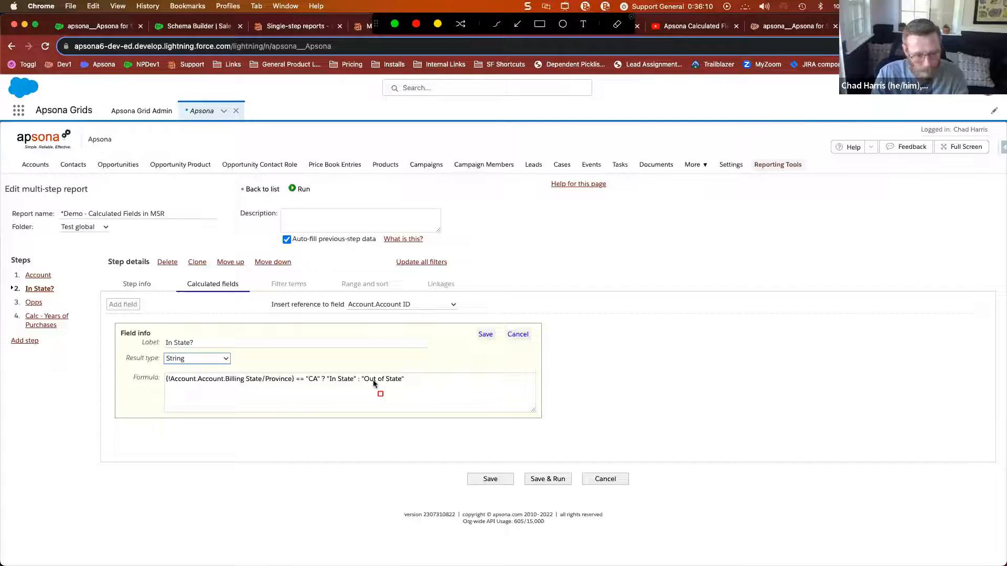
{"action": "key", "text": "Escape"}
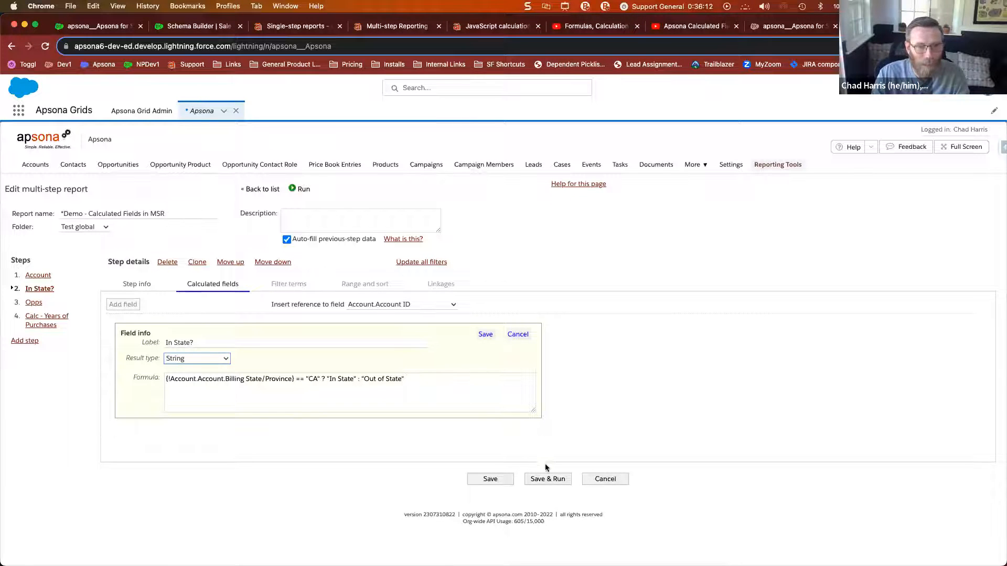
Save and run the multi-step report to view the In State? values for each account.
{"action": "left_click", "coordinate": [548, 478]}
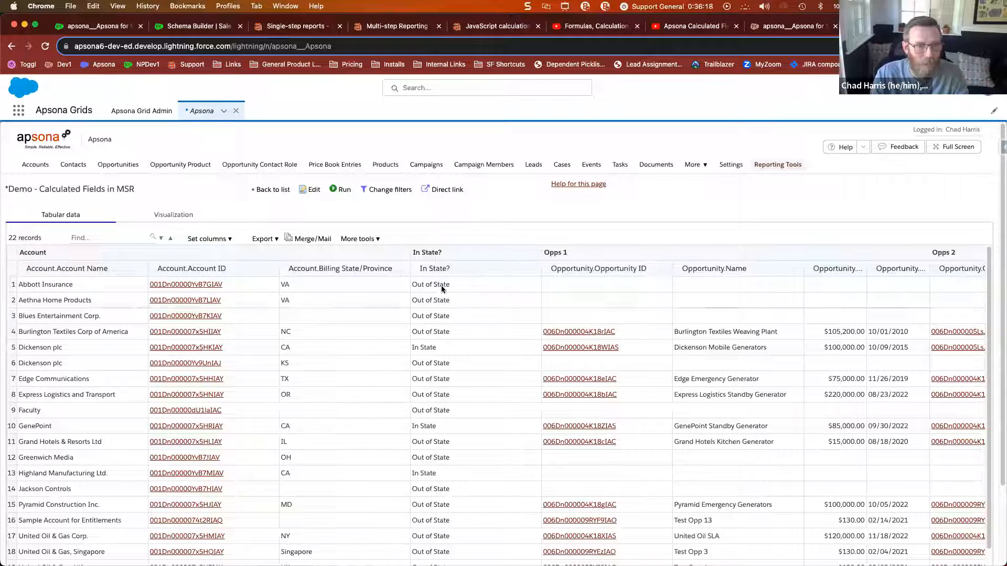
Mark the Out of State and In State results and the In State? column heading in the report output.
{"action": "key", "text": "ctrl+a"}
{"action": "mouse_move", "coordinate": [405, 274]}
{"action": "left_mouse_down"}
{"action": "mouse_move", "coordinate": [498, 344]}
{"action": "mouse_move", "coordinate": [495, 337]}
{"action": "left_mouse_up"}
{"action": "left_click_drag", "start_coordinate": [403, 339], "coordinate": [453, 355]}
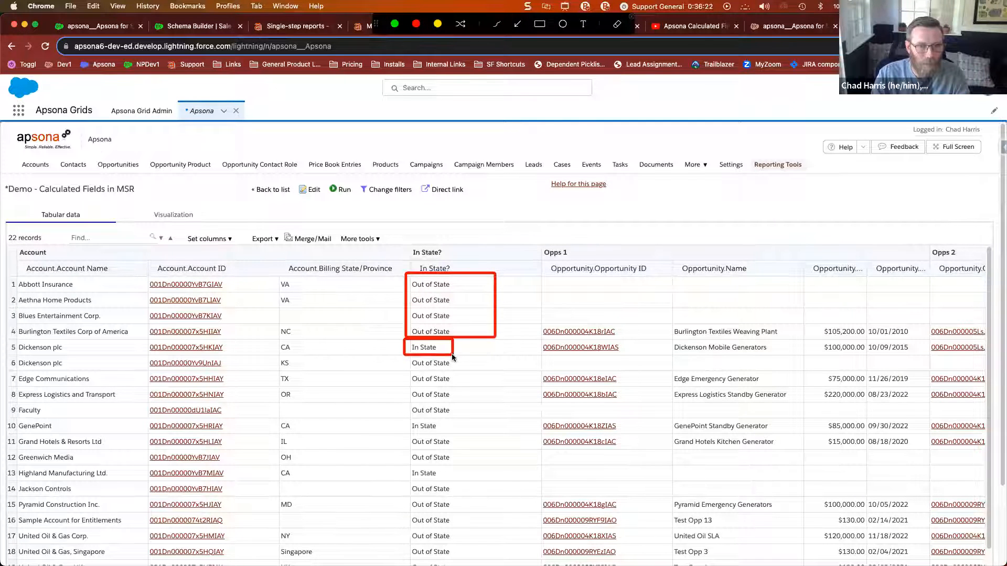
{"action": "mouse_move", "coordinate": [405, 236]}
{"action": "left_mouse_down"}
{"action": "mouse_move", "coordinate": [538, 283]}
{"action": "mouse_move", "coordinate": [546, 271]}
{"action": "left_mouse_up"}
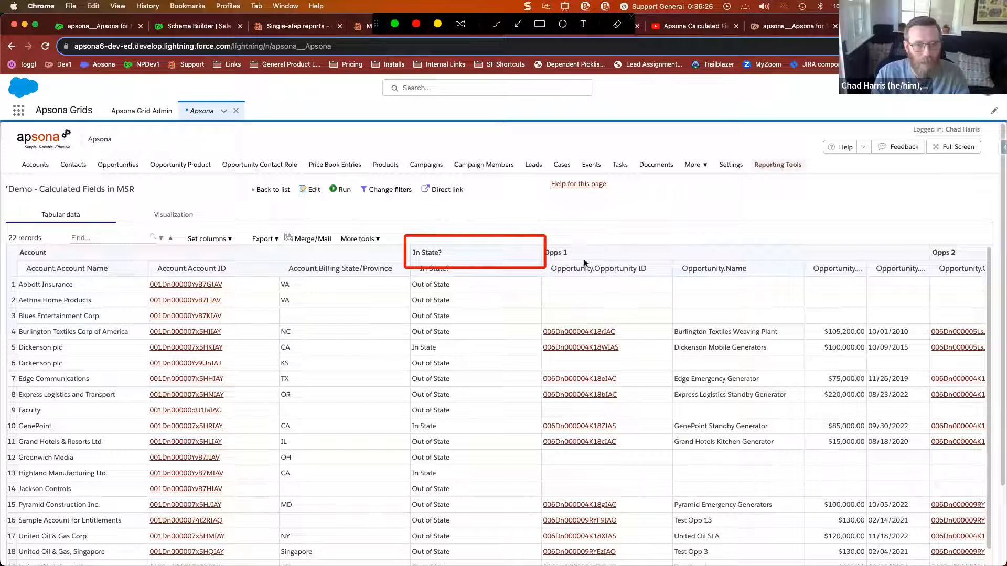
{"action": "key", "text": "Escape"}
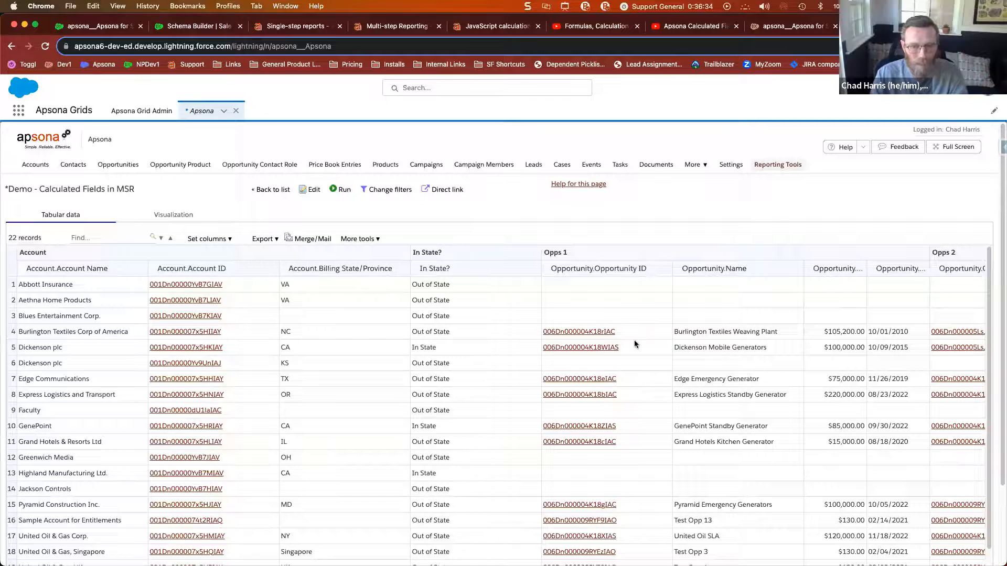
Switch to the presentation and review the Calculated Fields slides on operators and troubleshooting.
{"action": "key", "text": "ctrl+Right"}
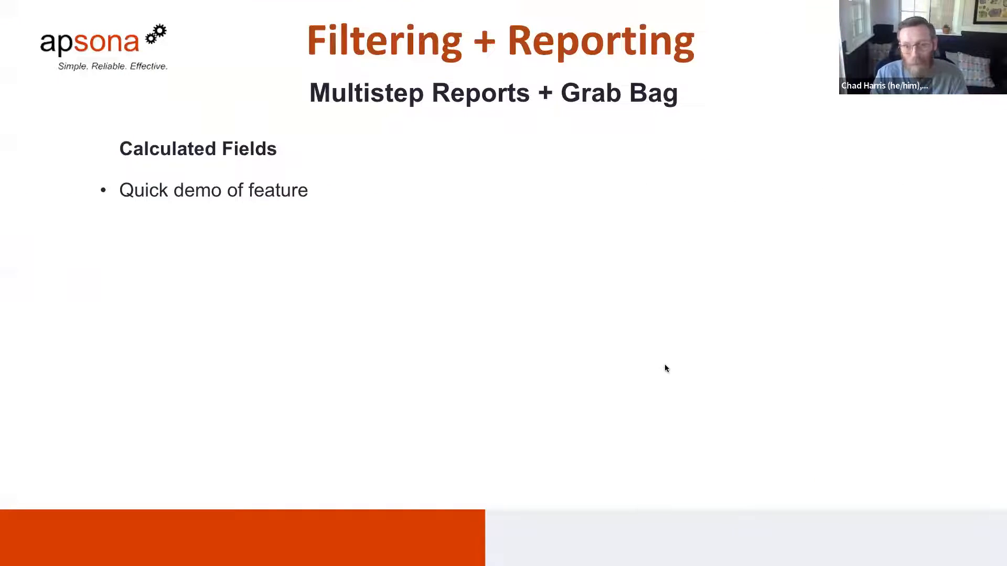
{"action": "key", "text": "Right"}
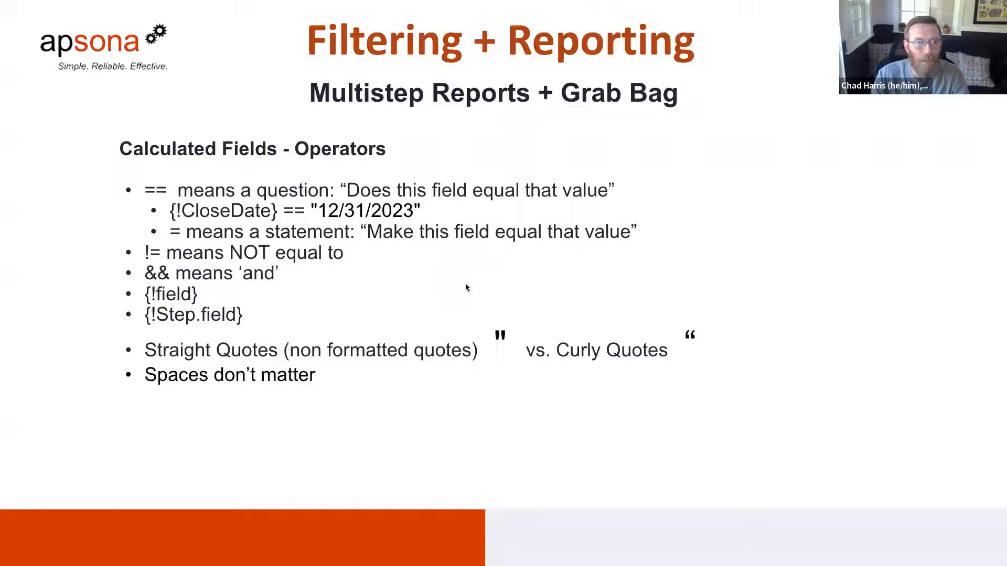
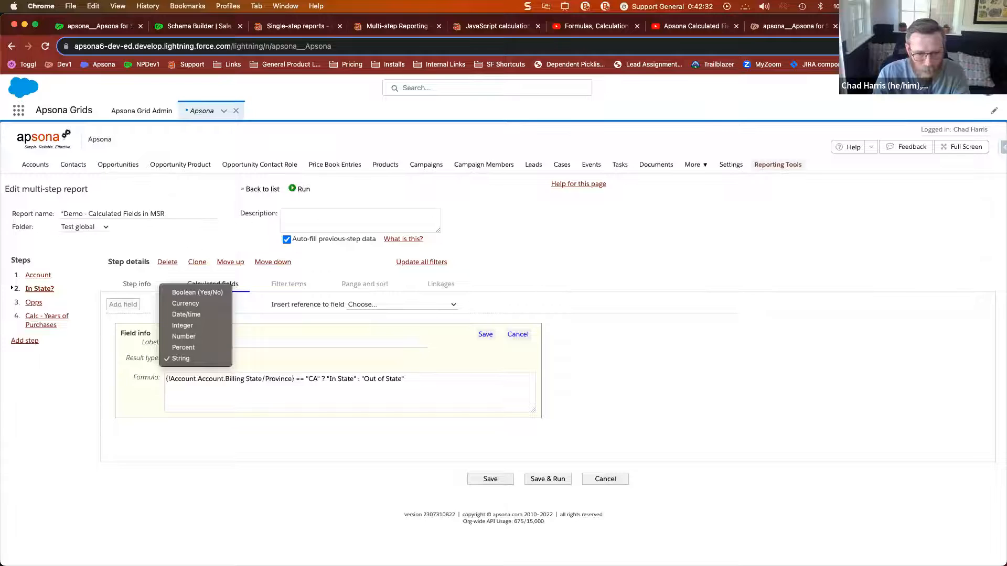
{"action": "key", "text": "ctrl+Right"}
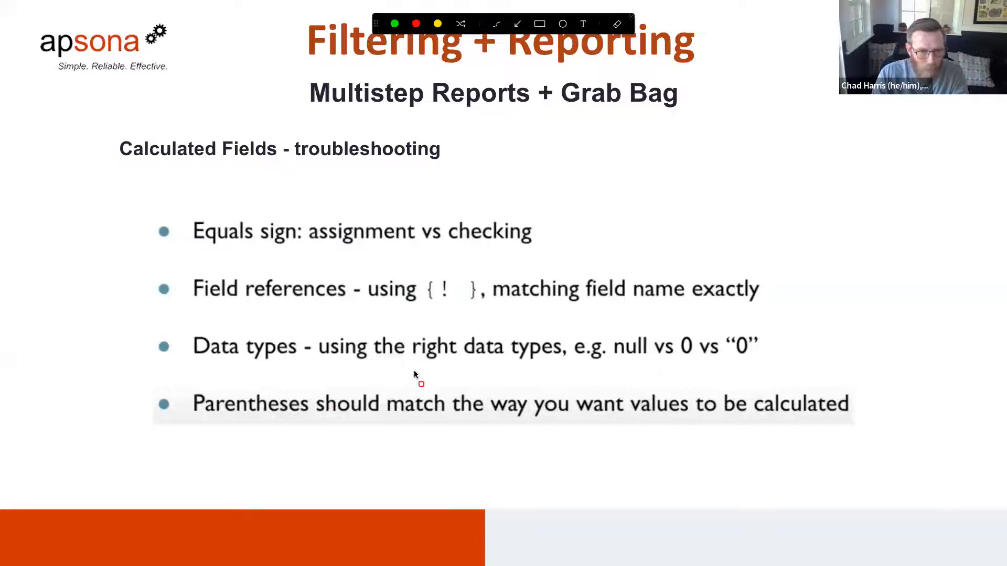
Switch back to the Apsona report editor and view the calculated fields of the Calc - Years of Purchases step.
{"action": "key", "text": "ctrl+Left"}
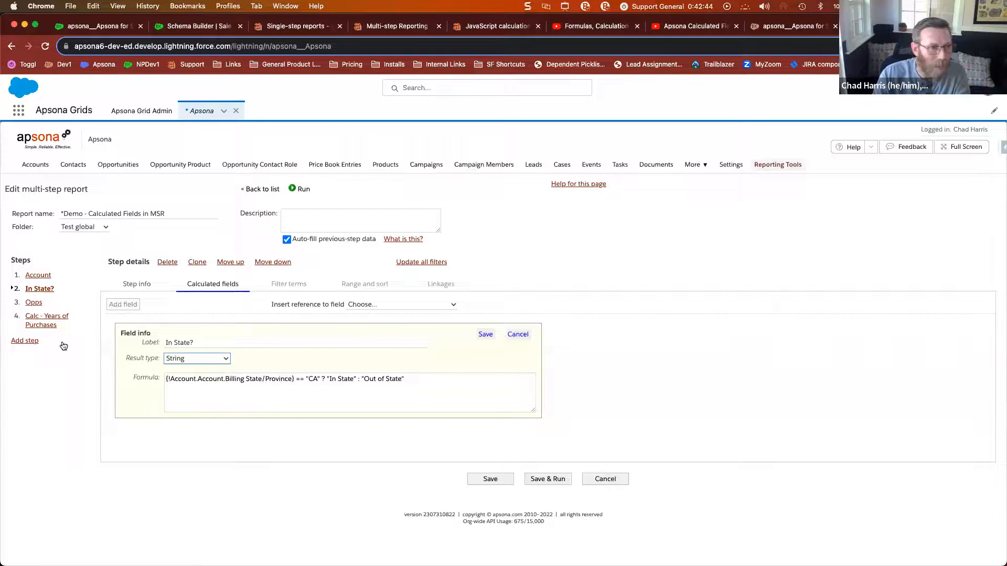
{"action": "left_click", "coordinate": [51, 325]}
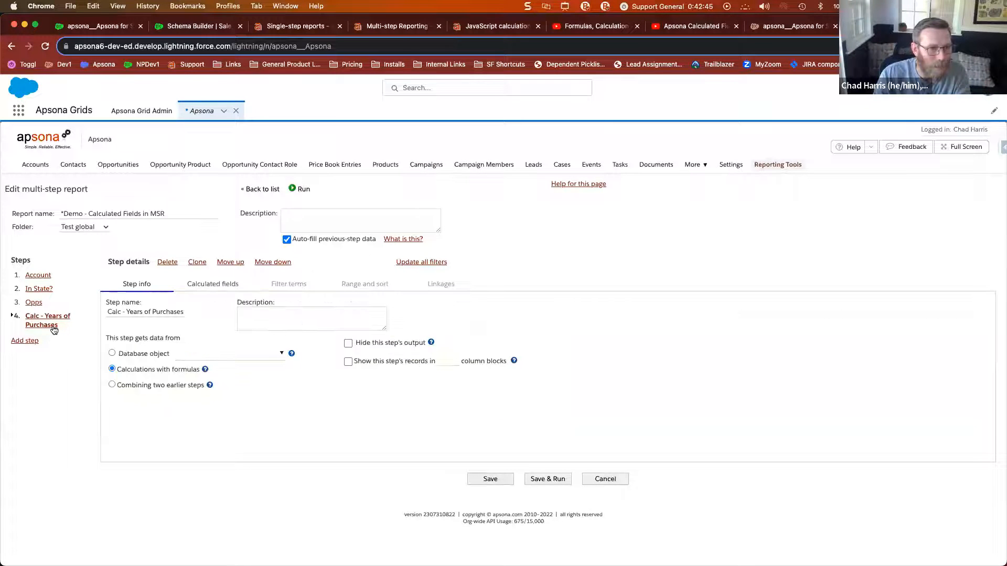
{"action": "left_click", "coordinate": [184, 284]}
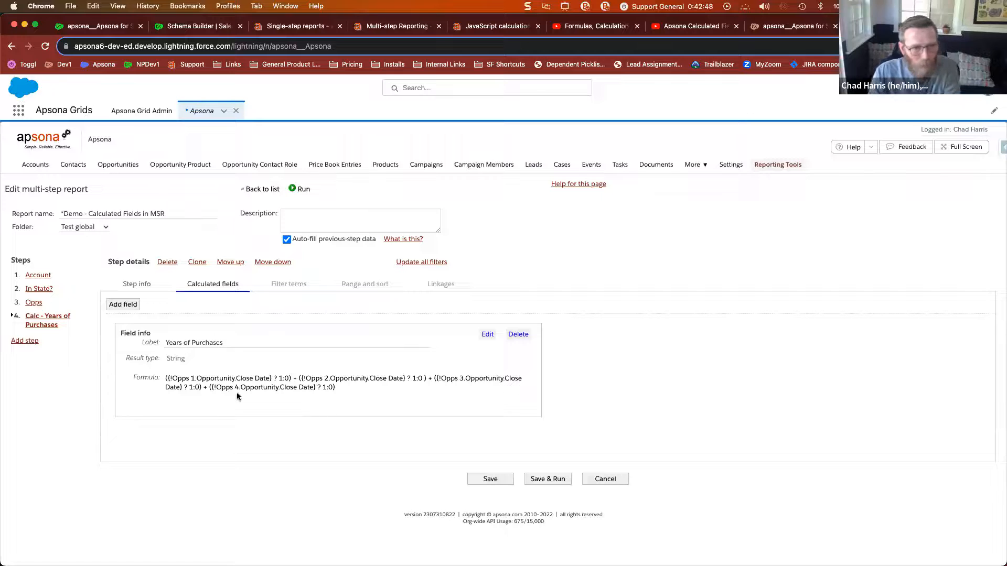
Examine the Years of Purchases formula up close, marking the Opps 1 Close Date term and the terms added to it.
{"action": "scroll", "coordinate": [238, 389], "scroll_direction": "up", "scroll_amount": 5}
{"action": "scroll", "coordinate": [237, 389], "scroll_direction": "up", "scroll_amount": 5}
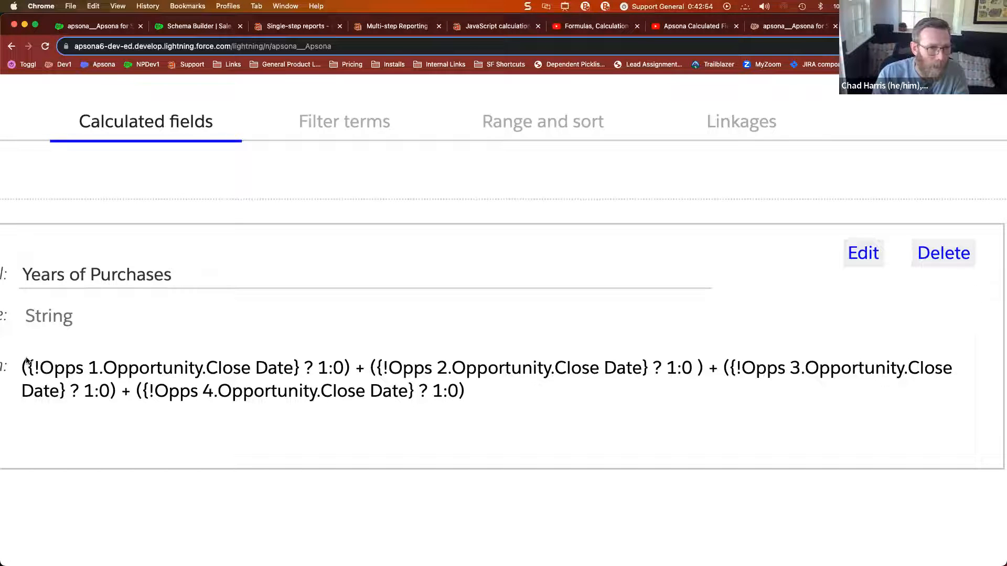
{"action": "key", "text": "ctrl+a"}
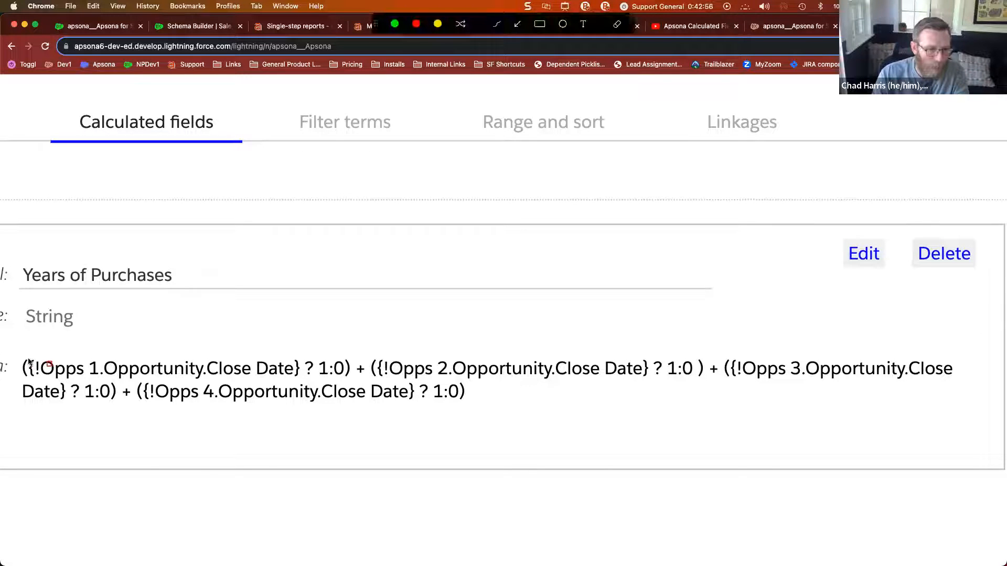
{"action": "mouse_move", "coordinate": [18, 352]}
{"action": "left_mouse_down"}
{"action": "mouse_move", "coordinate": [310, 393]}
{"action": "mouse_move", "coordinate": [353, 386]}
{"action": "left_mouse_up"}
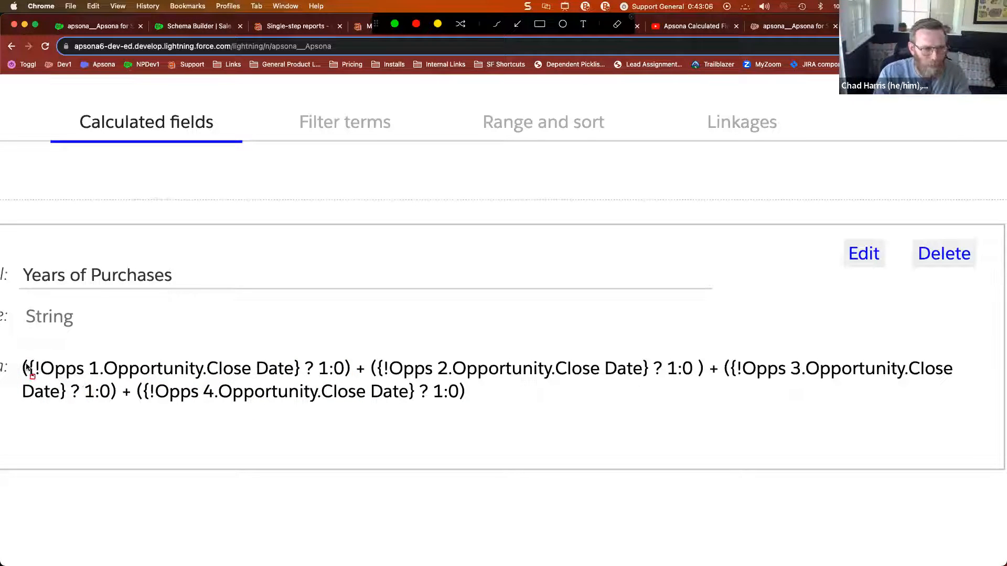
{"action": "mouse_move", "coordinate": [20, 358]}
{"action": "left_mouse_down"}
{"action": "mouse_move", "coordinate": [26, 369]}
{"action": "mouse_move", "coordinate": [353, 385]}
{"action": "left_mouse_up"}
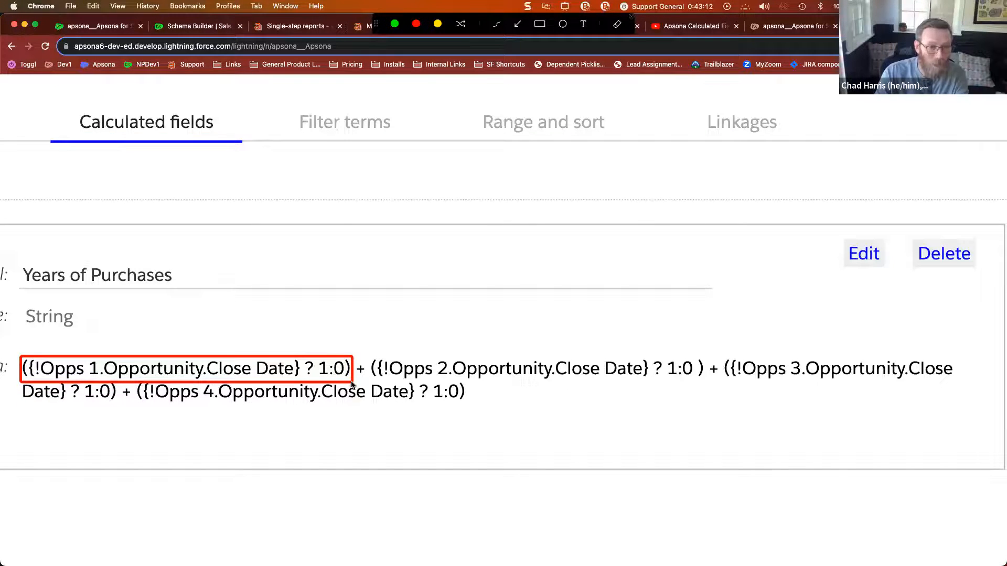
{"action": "mouse_move", "coordinate": [352, 383]}
{"action": "left_mouse_down"}
{"action": "mouse_move", "coordinate": [367, 359]}
{"action": "mouse_move", "coordinate": [401, 375]}
{"action": "mouse_move", "coordinate": [513, 386]}
{"action": "mouse_move", "coordinate": [811, 384]}
{"action": "left_mouse_up"}
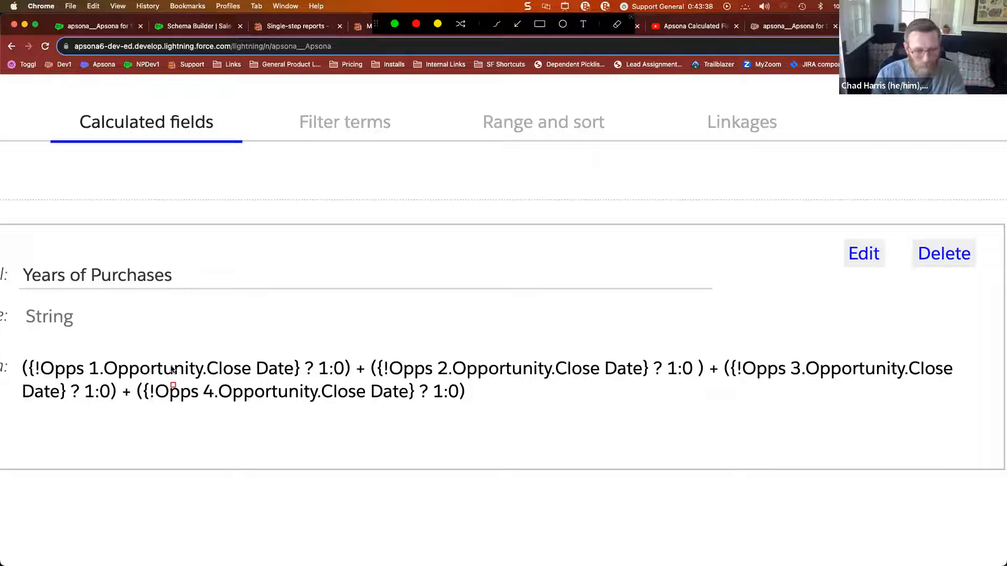
{"action": "key", "text": "Escape"}
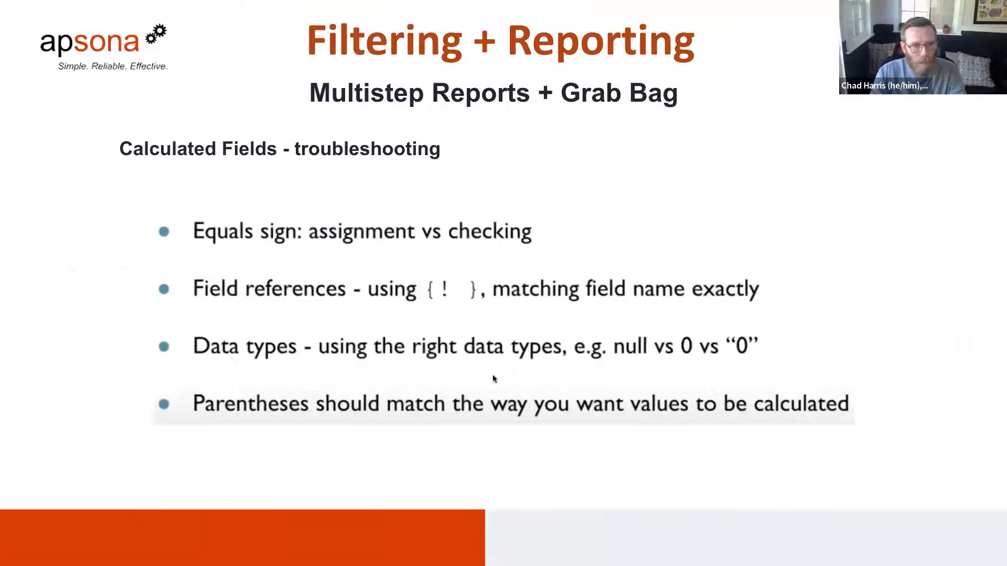
Advance the presentation to the Calculated Fields - Constraints slide and compare its rules with the Calc - Years of Purchases step in Apsona.
{"action": "left_click", "coordinate": [545, 376]}
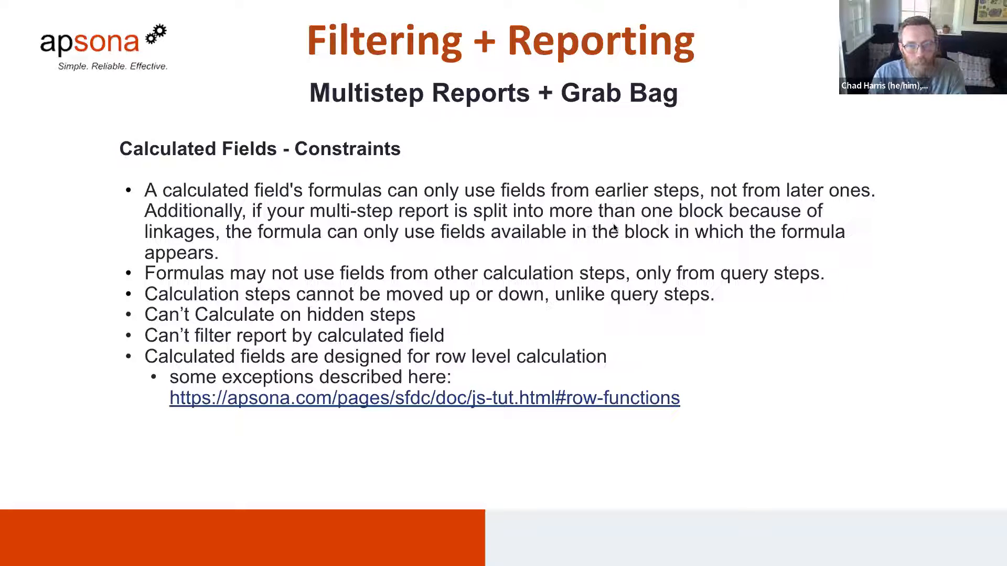
{"action": "key", "text": "ctrl+Left"}
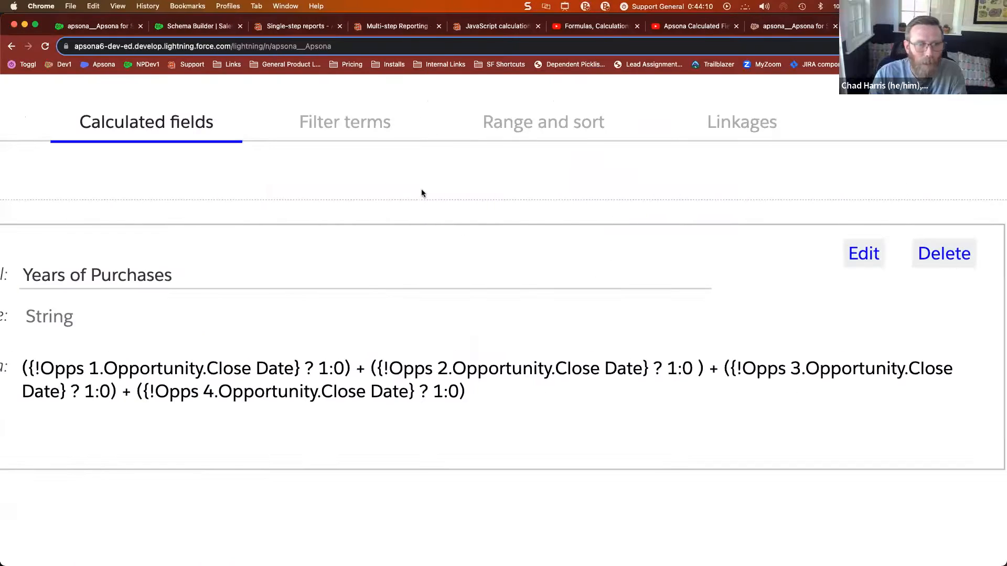
{"action": "scroll", "coordinate": [437, 204], "scroll_direction": "down", "scroll_amount": 5}
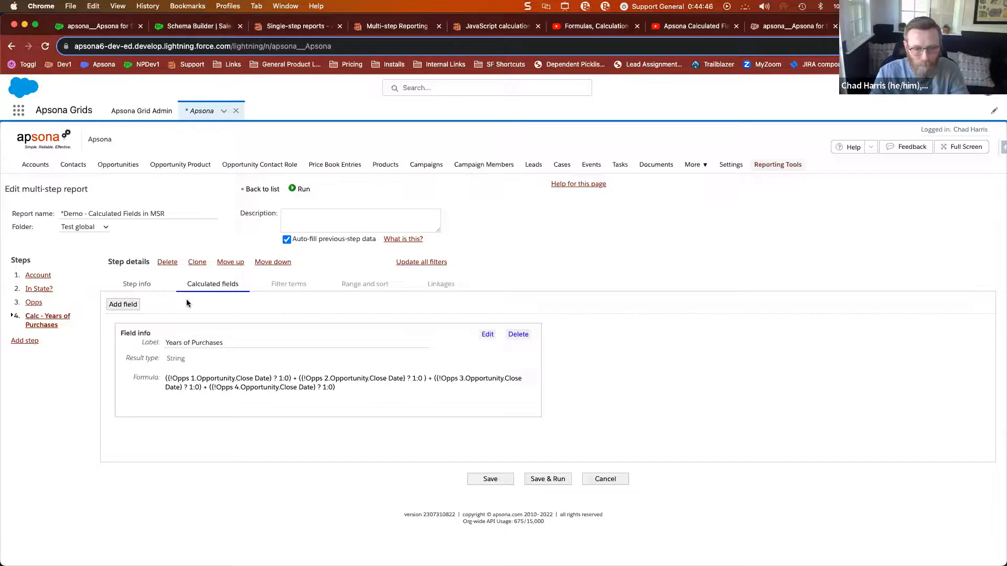
{"action": "key", "text": "ctrl+Right"}
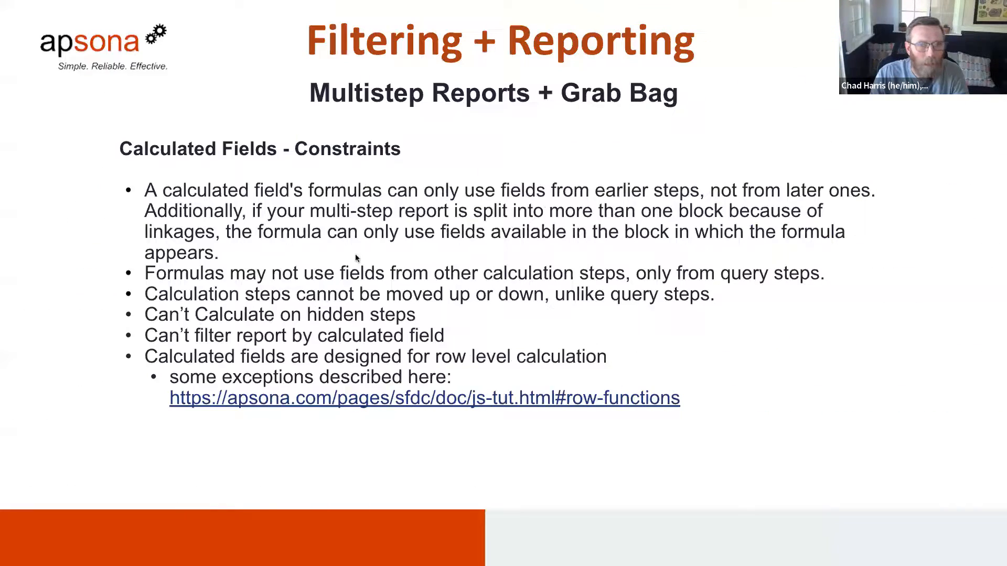
{"action": "key", "text": "ctrl+Left"}
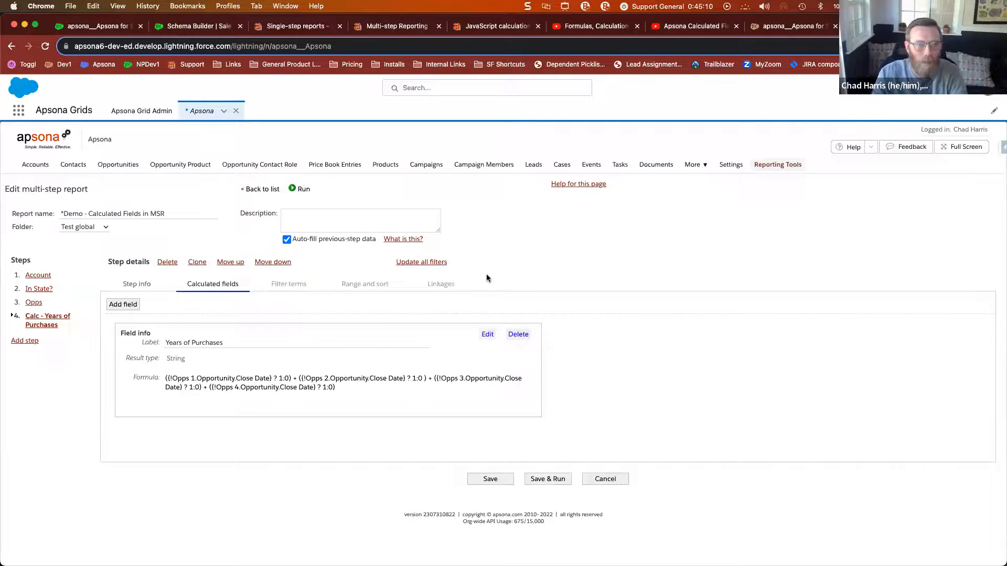
{"action": "key", "text": "ctrl+Right"}
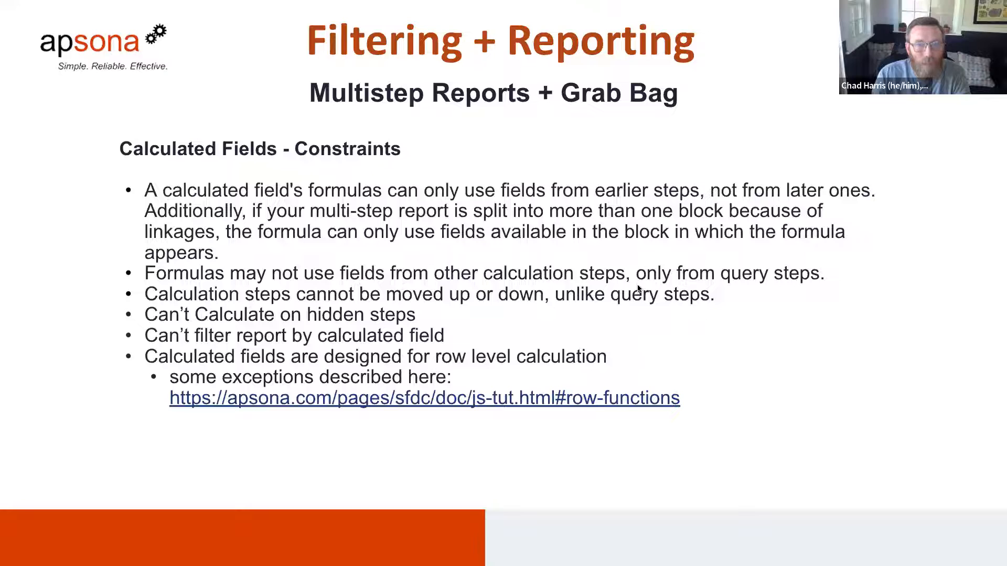
Open the Opps step's info in Apsona and check its output options against the Constraints slide.
{"action": "key", "text": "ctrl+Left"}
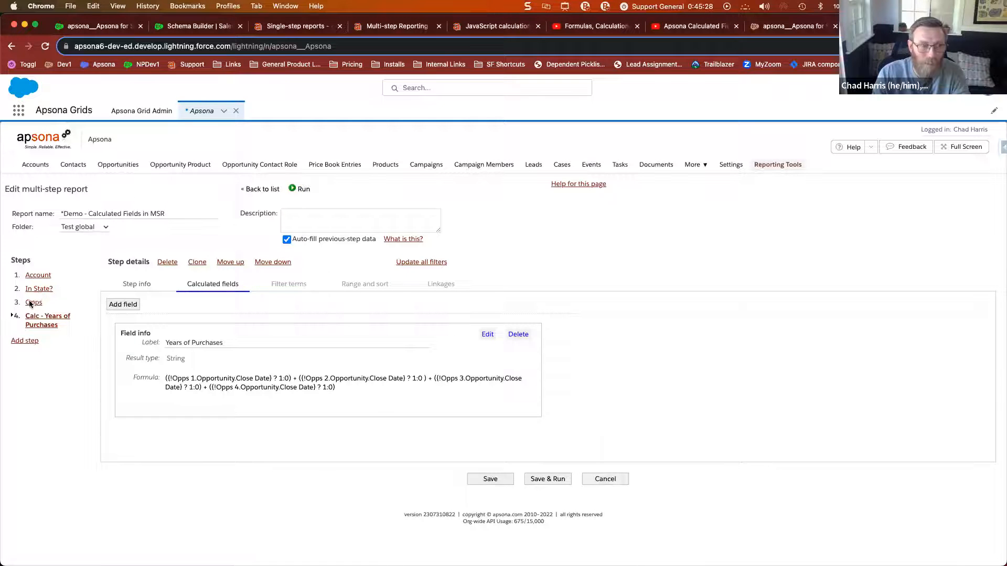
{"action": "left_click", "coordinate": [37, 303]}
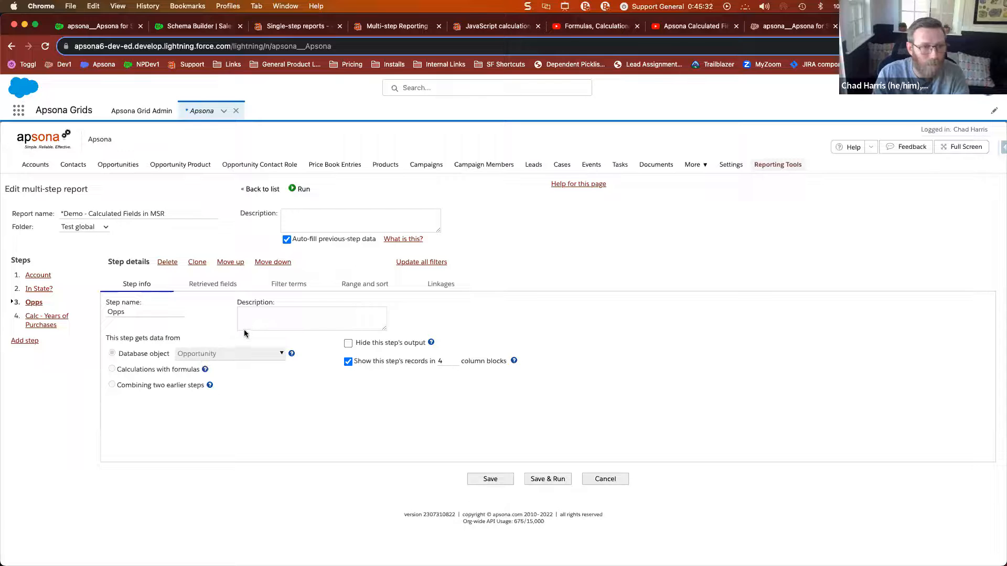
{"action": "key", "text": "ctrl+Right"}
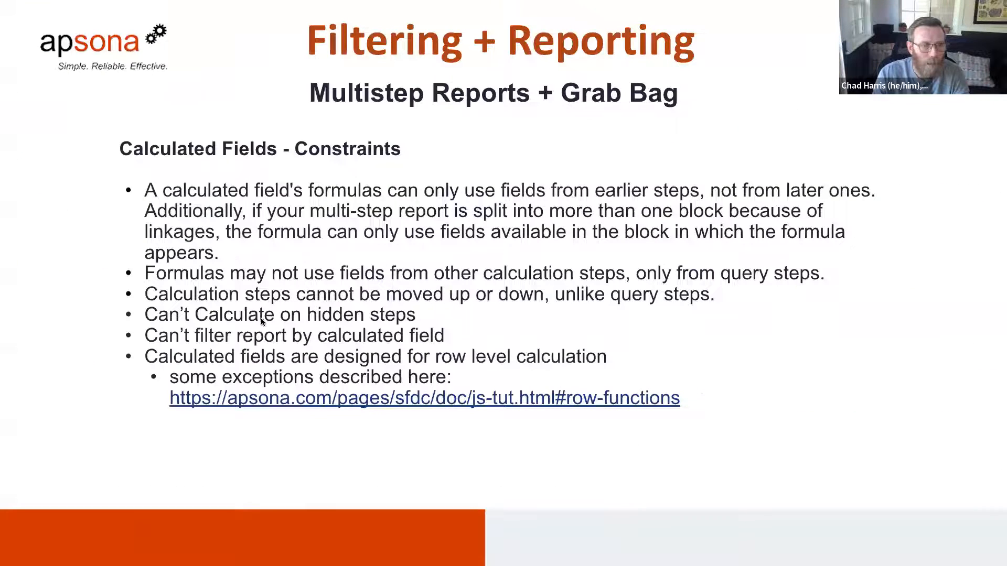
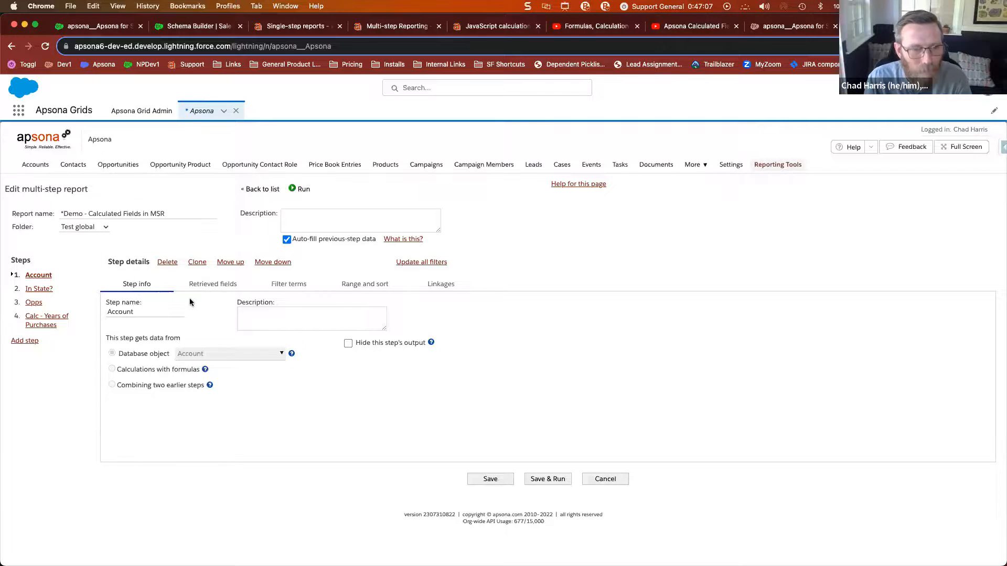
{"action": "key", "text": "ctrl+Right"}
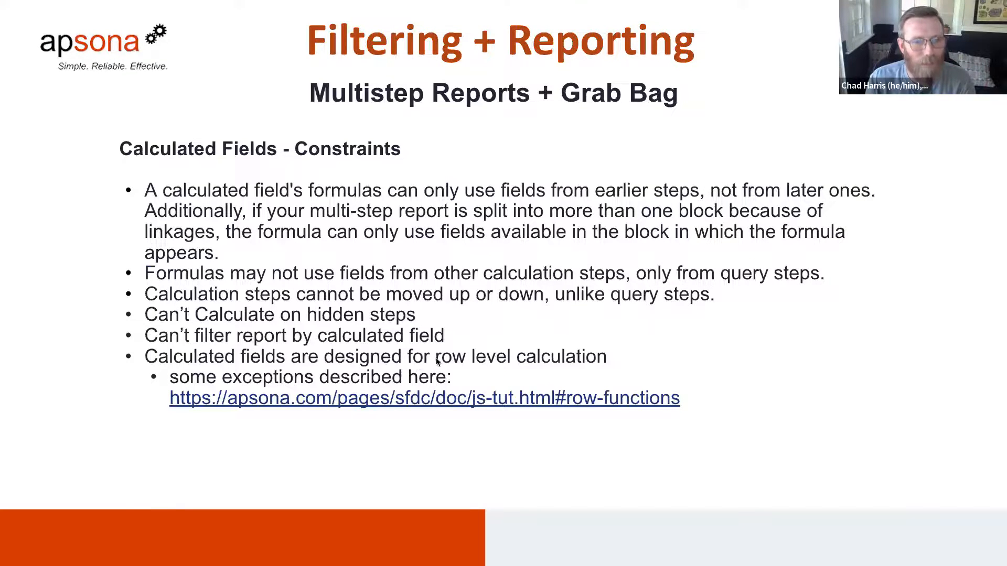
Switch back to Apsona, save and run the multi-step report, and look across its Opps column blocks.
{"action": "key", "text": "ctrl+Left"}
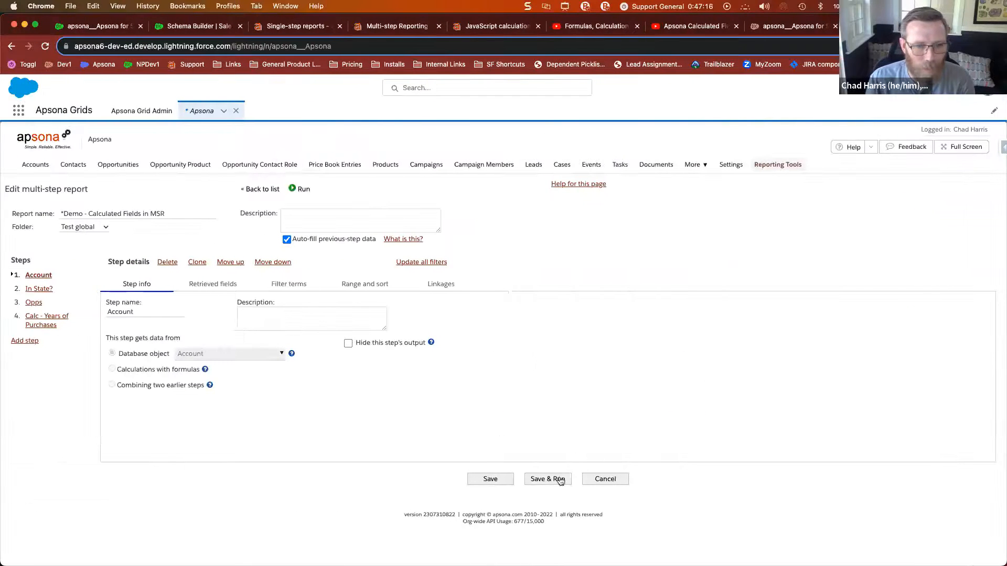
{"action": "left_click", "coordinate": [550, 478]}
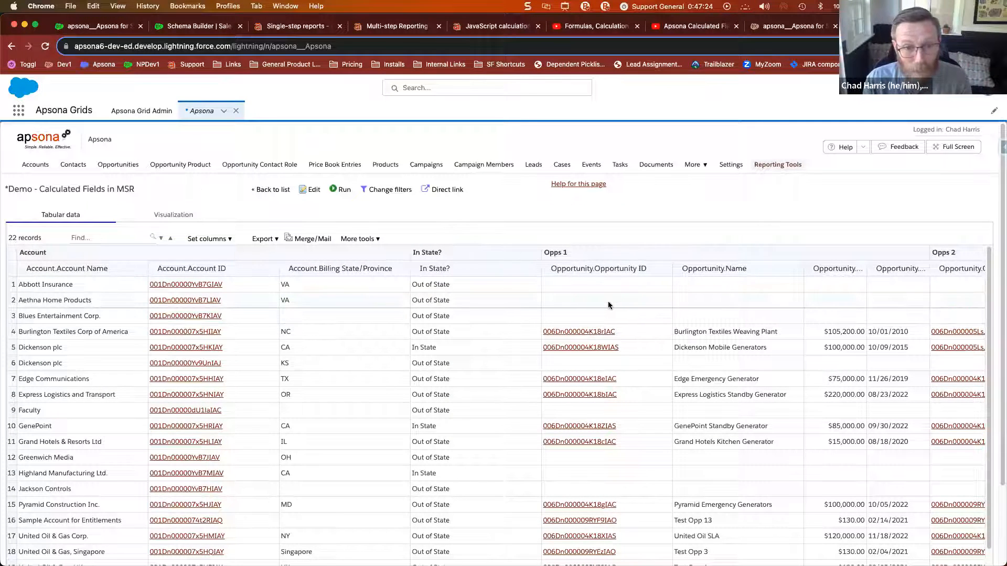
{"action": "scroll", "coordinate": [608, 301], "scroll_direction": "right", "scroll_amount": 2}
{"action": "scroll", "coordinate": [524, 288], "scroll_direction": "right", "scroll_amount": 5}
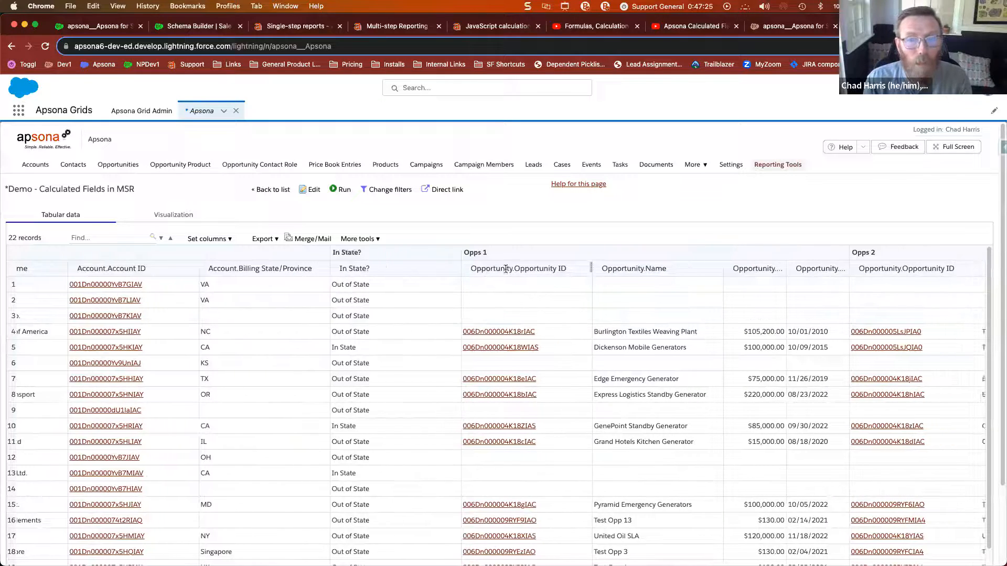
{"action": "scroll", "coordinate": [260, 270], "scroll_direction": "left", "scroll_amount": 2}
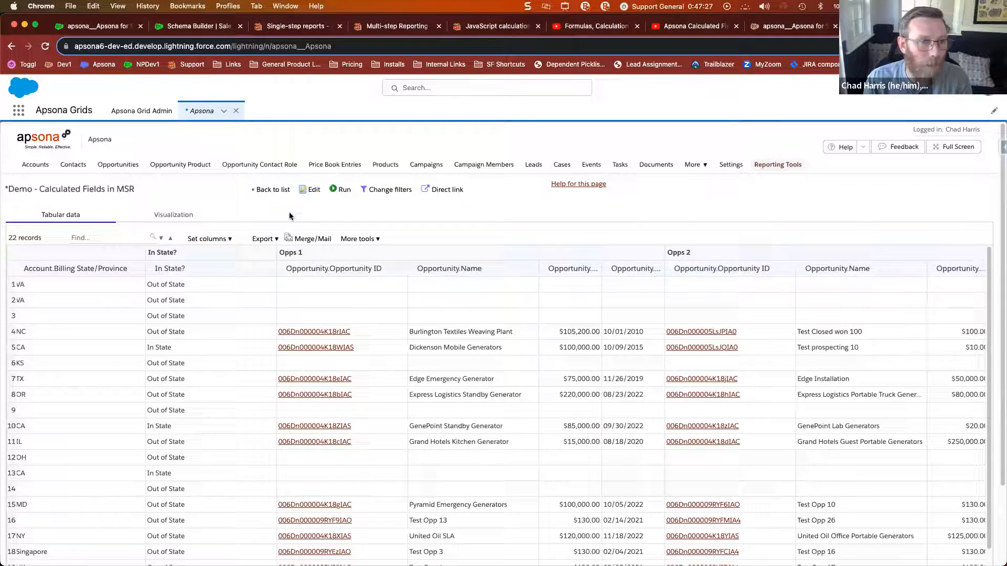
Edit the report, turn off showing the Opps step's records in column blocks, and save and run it.
{"action": "left_click", "coordinate": [310, 190]}
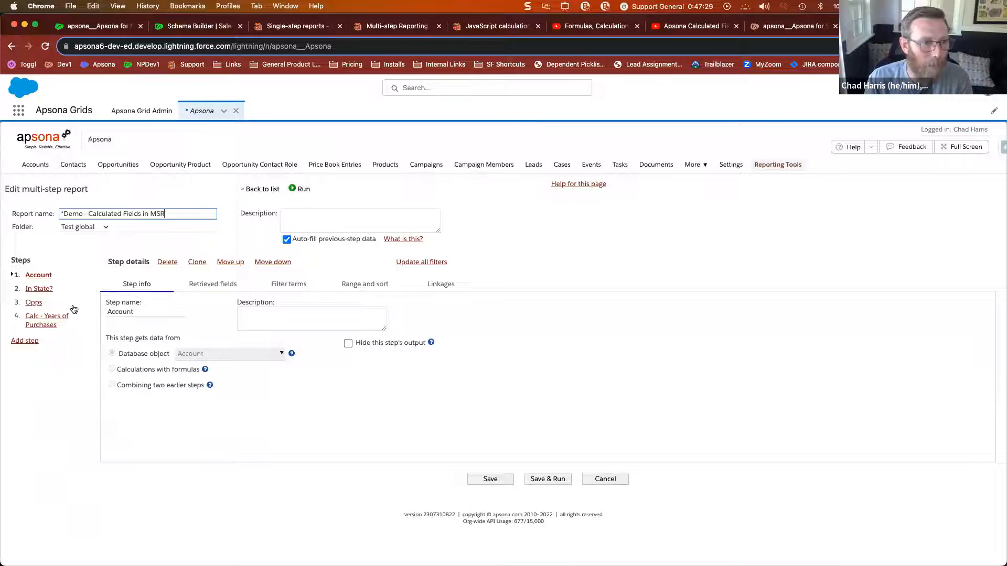
{"action": "left_click", "coordinate": [36, 305]}
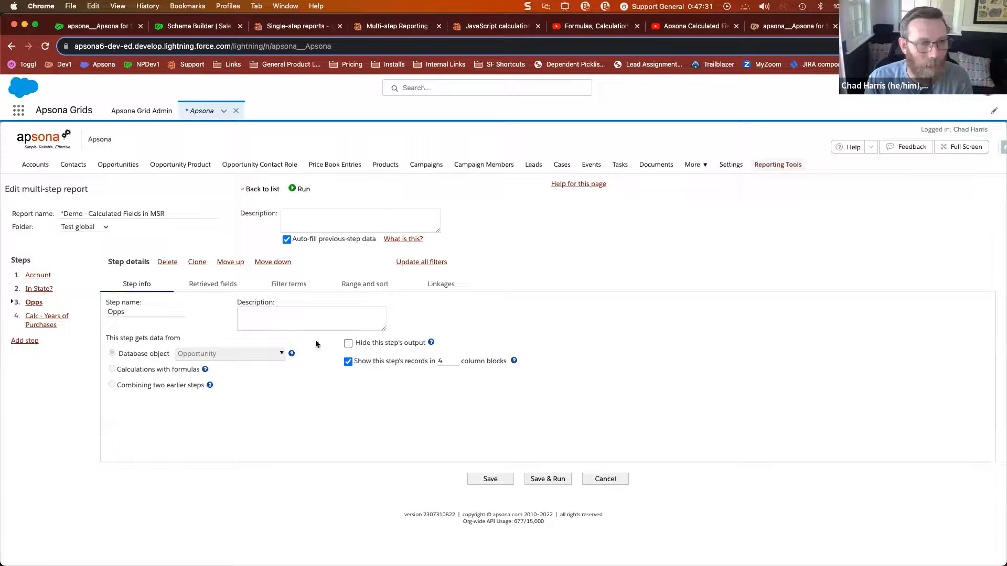
{"action": "left_click", "coordinate": [385, 362]}
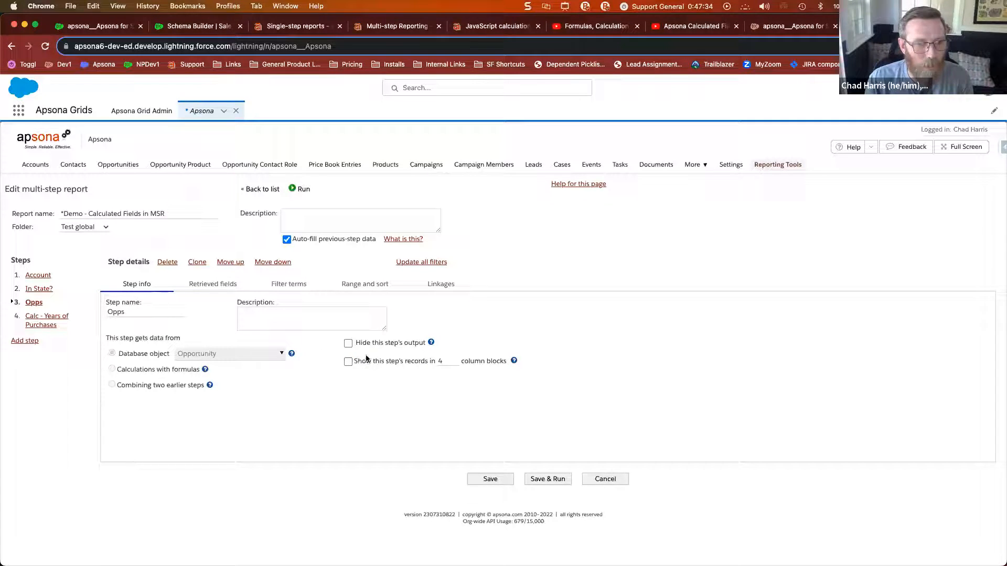
{"action": "left_click", "coordinate": [539, 480]}
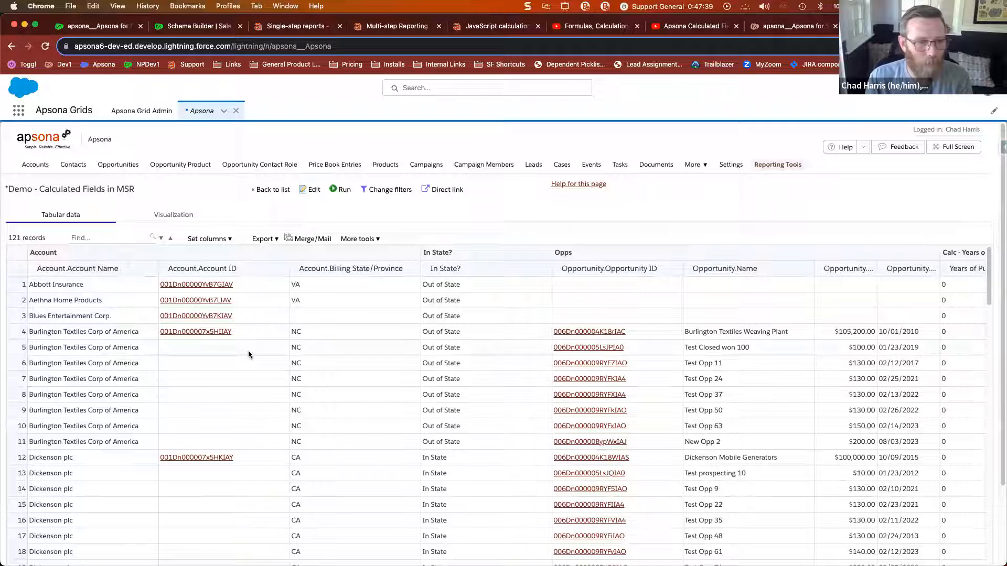
Box the Burlington Textiles Corp of America rows in the report output with a red rectangle annotation and clear it.
{"action": "key", "text": "ctrl+a"}
{"action": "mouse_move", "coordinate": [21, 324]}
{"action": "left_mouse_down"}
{"action": "mouse_move", "coordinate": [557, 377]}
{"action": "mouse_move", "coordinate": [647, 406]}
{"action": "mouse_move", "coordinate": [649, 449]}
{"action": "left_mouse_up"}
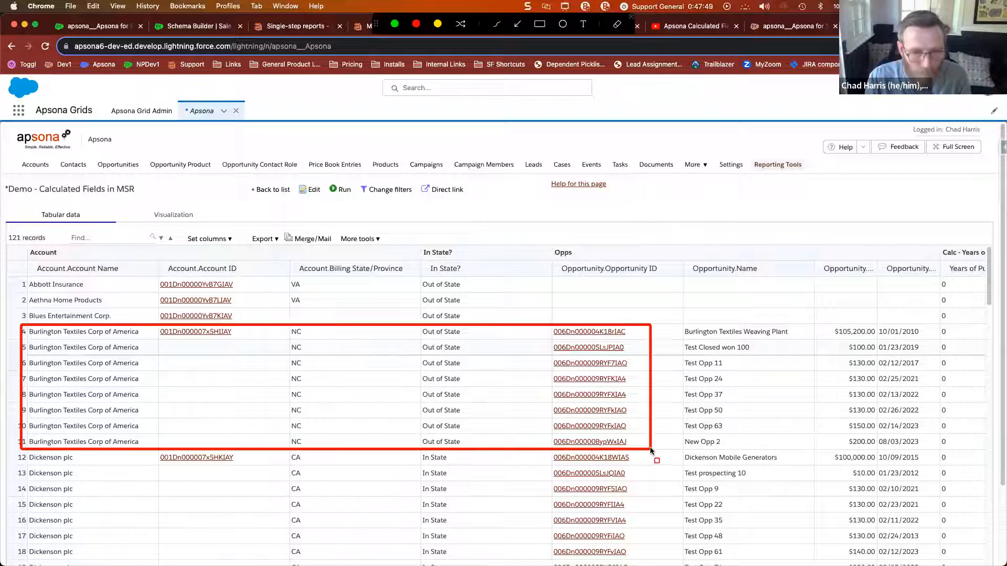
{"action": "key", "text": "Escape"}
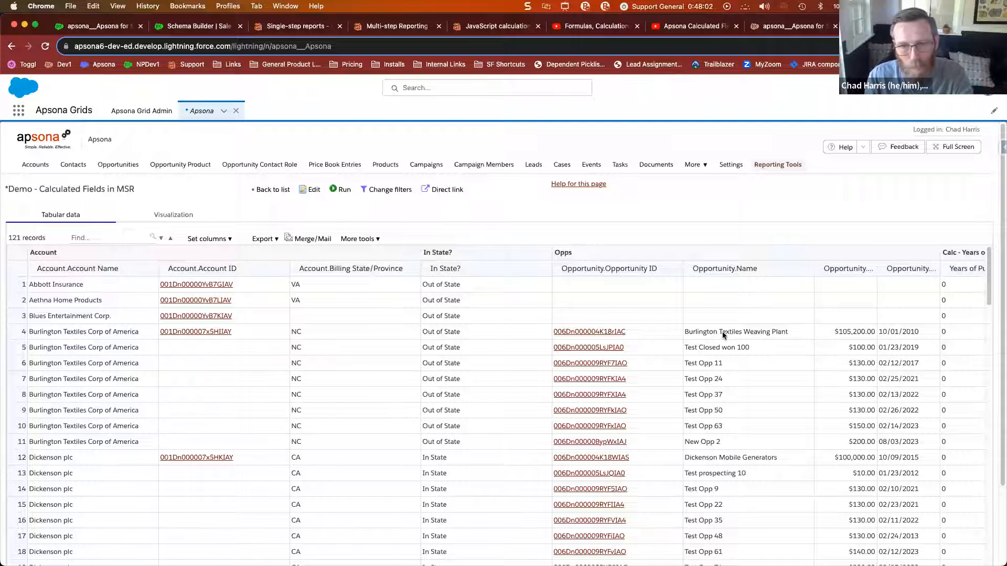
Edit the report so the Opps step shows its records in 4 column blocks, and save and run it.
{"action": "left_click", "coordinate": [308, 190]}
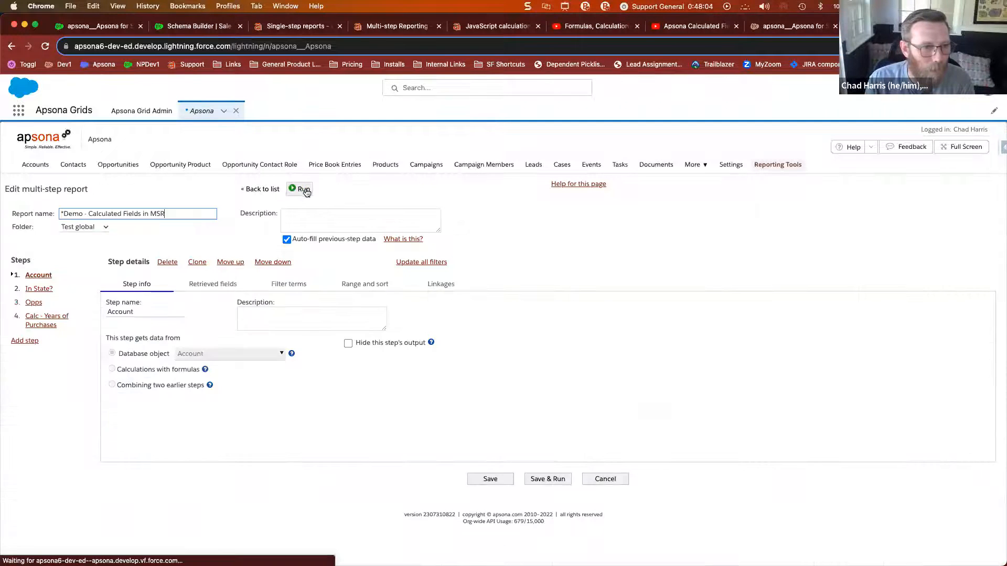
{"action": "left_click", "coordinate": [33, 303]}
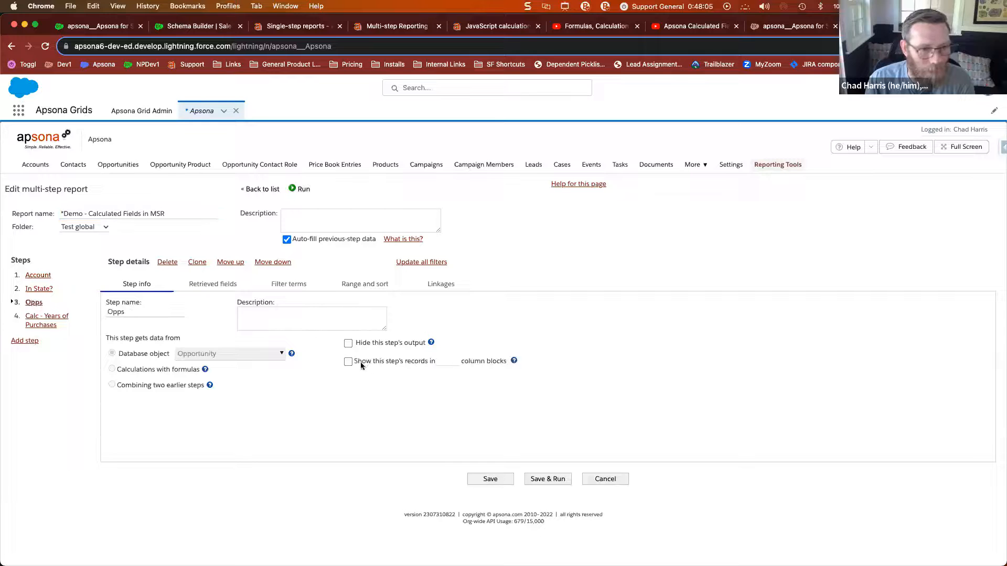
{"action": "left_click", "coordinate": [445, 361]}
{"action": "type", "text": "4"}
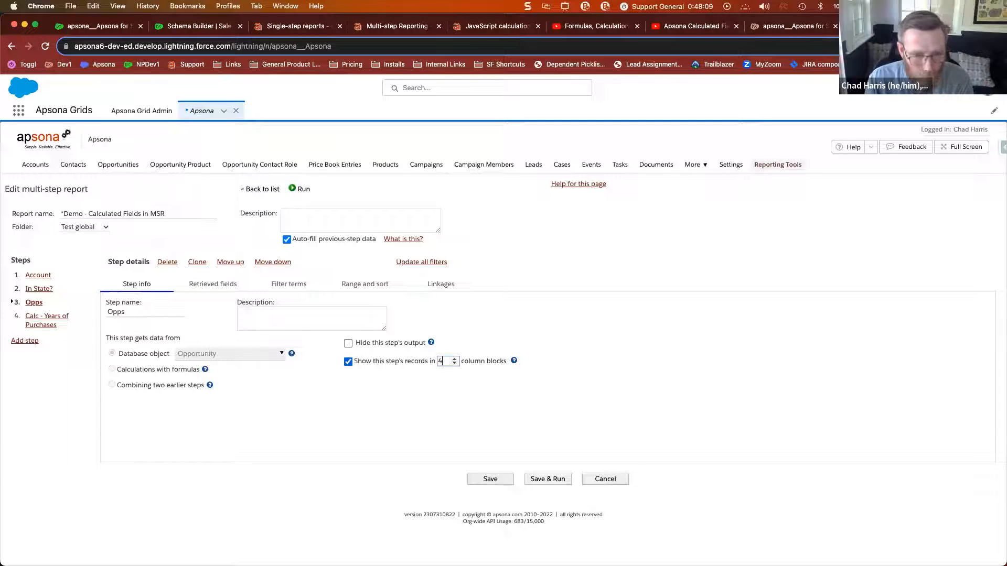
{"action": "left_click", "coordinate": [545, 483]}
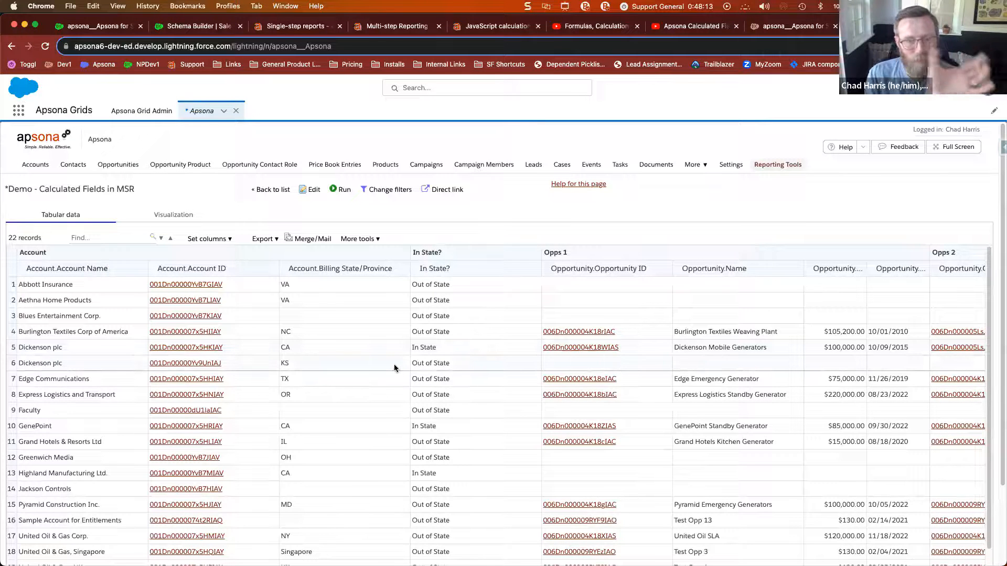
Mark the Opps 1 and Opps 2 column block headings in the report output with red rectangle annotations.
{"action": "scroll", "coordinate": [703, 336], "scroll_direction": "right", "scroll_amount": 5}
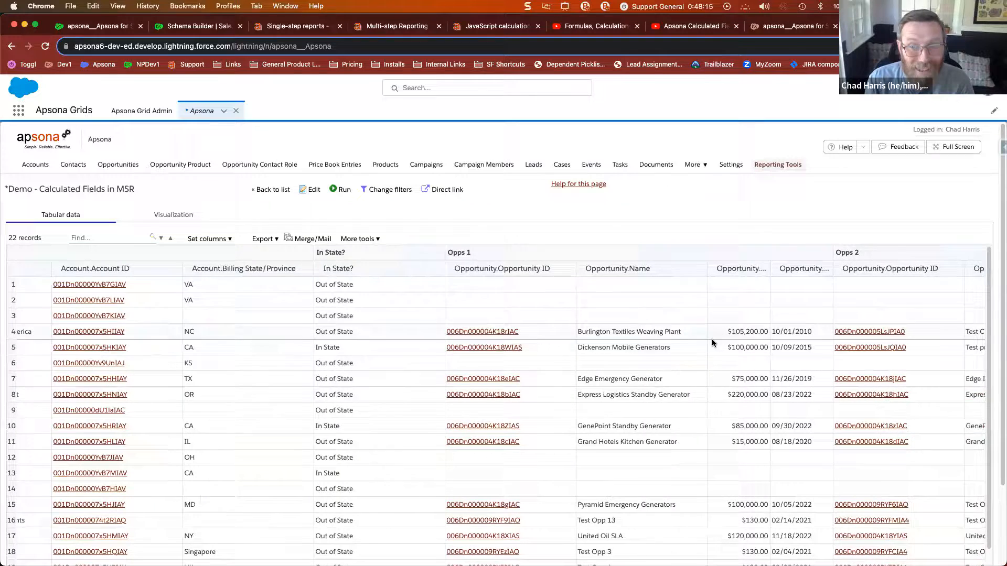
{"action": "mouse_move", "coordinate": [377, 245]}
{"action": "left_mouse_down"}
{"action": "mouse_move", "coordinate": [394, 263]}
{"action": "mouse_move", "coordinate": [421, 262]}
{"action": "left_mouse_up"}
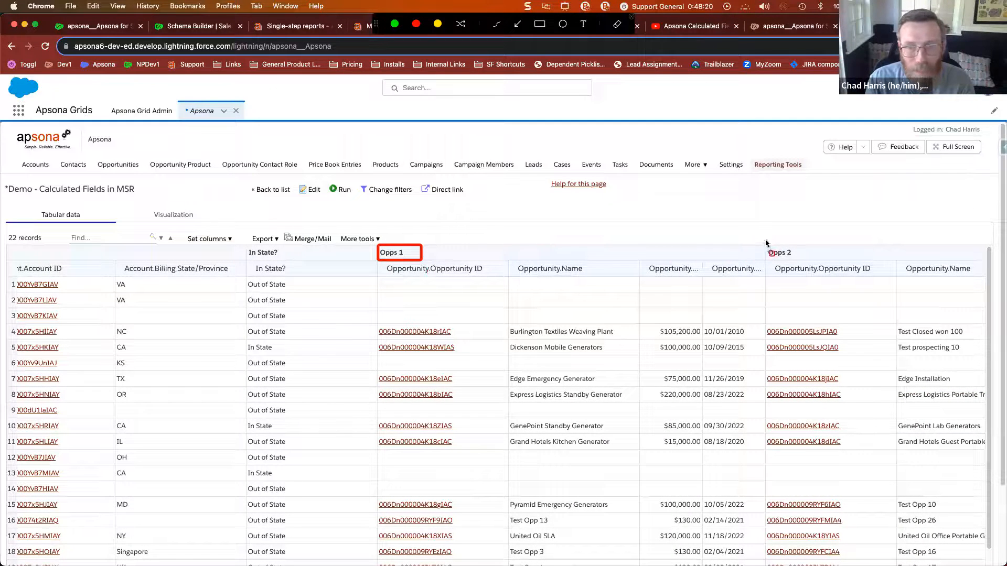
{"action": "left_click_drag", "start_coordinate": [803, 260], "coordinate": [804, 261]}
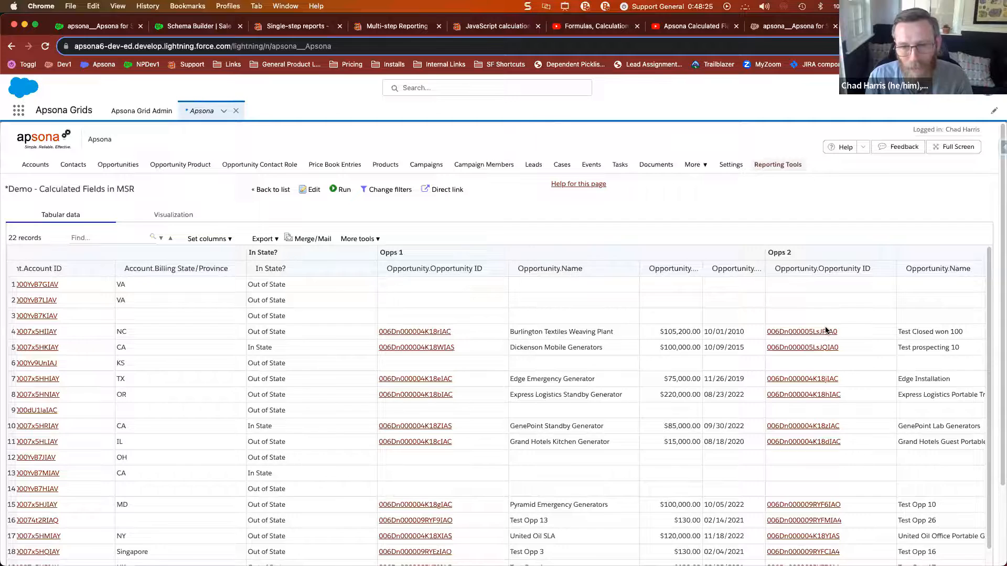
Look across the remaining Opps column blocks and review the Years of Purchases values for each account.
{"action": "scroll", "coordinate": [813, 315], "scroll_direction": "right", "scroll_amount": 5}
{"action": "scroll", "coordinate": [826, 330], "scroll_direction": "right", "scroll_amount": 5}
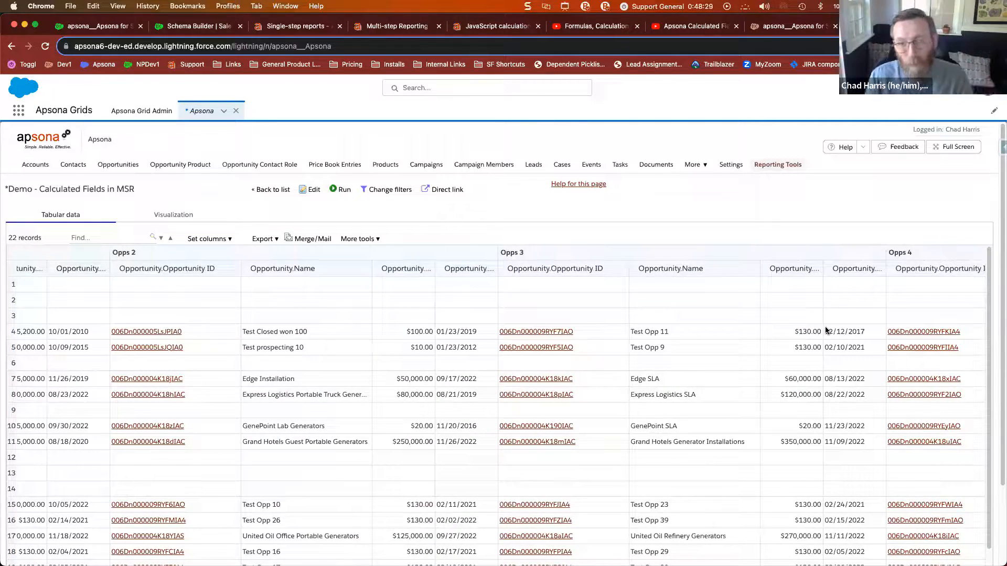
{"action": "scroll", "coordinate": [791, 303], "scroll_direction": "right", "scroll_amount": 3}
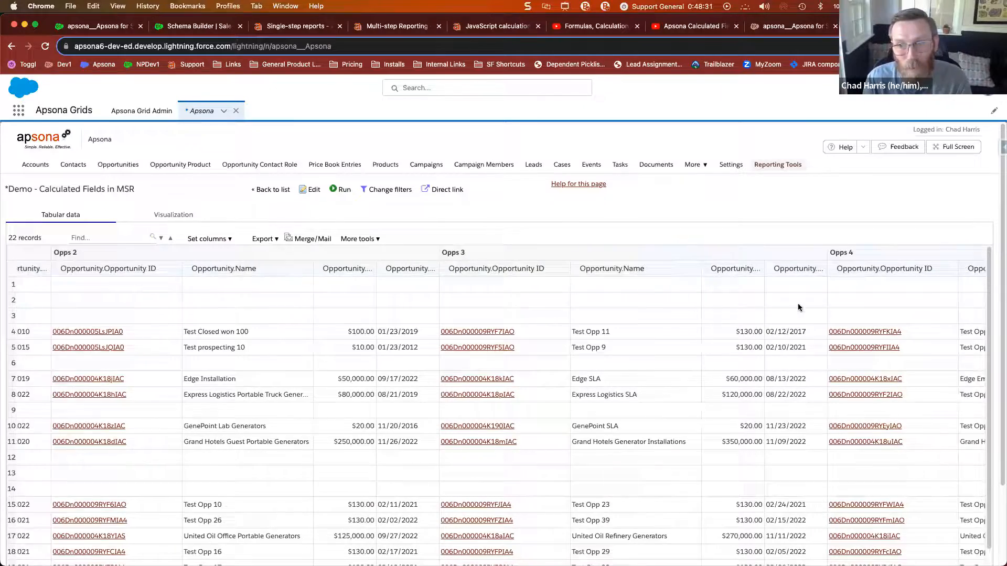
{"action": "scroll", "coordinate": [891, 299], "scroll_direction": "left", "scroll_amount": 15}
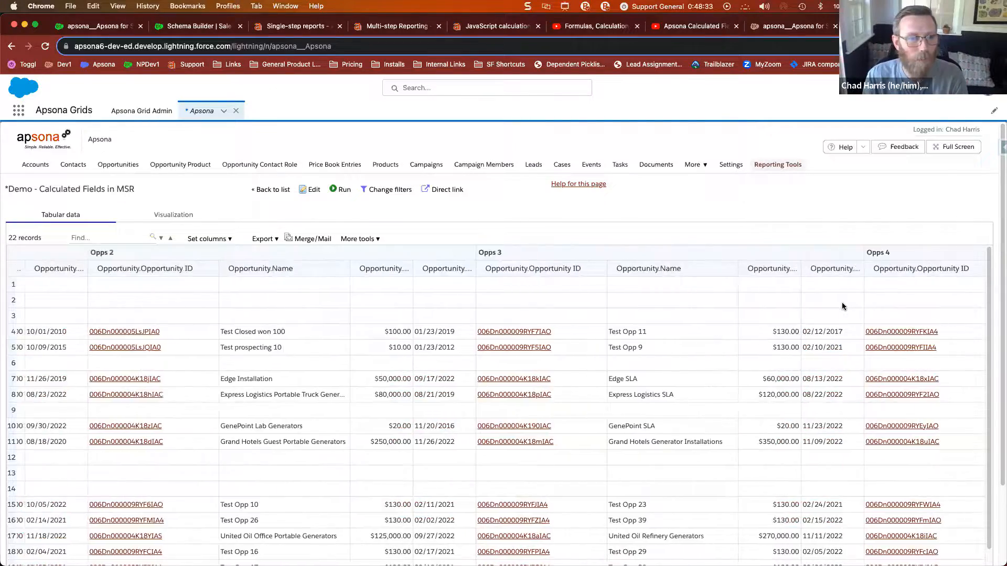
{"action": "scroll", "coordinate": [616, 331], "scroll_direction": "right", "scroll_amount": 15}
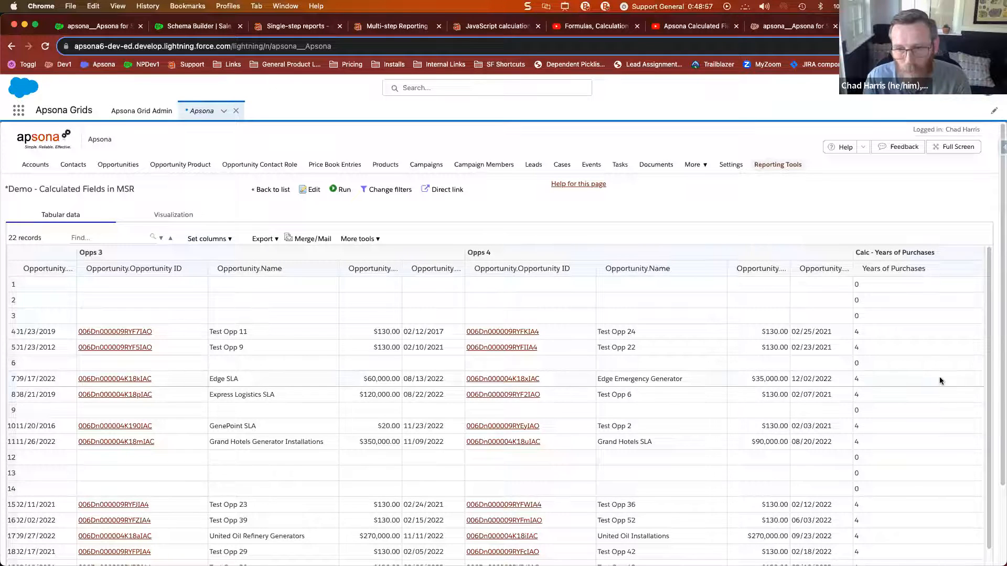
{"action": "scroll", "coordinate": [939, 377], "scroll_direction": "down", "scroll_amount": 3}
{"action": "scroll", "coordinate": [938, 375], "scroll_direction": "up", "scroll_amount": 3}
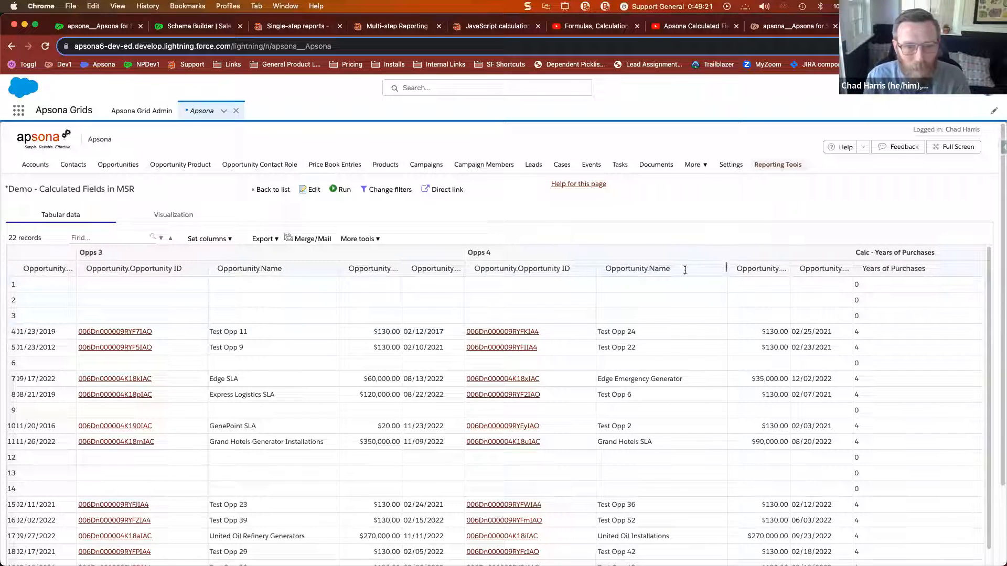
Switch to the presentation's Calculated Fields - Constraints slide and open its row-functions documentation link.
{"action": "key", "text": "ctrl+Right"}
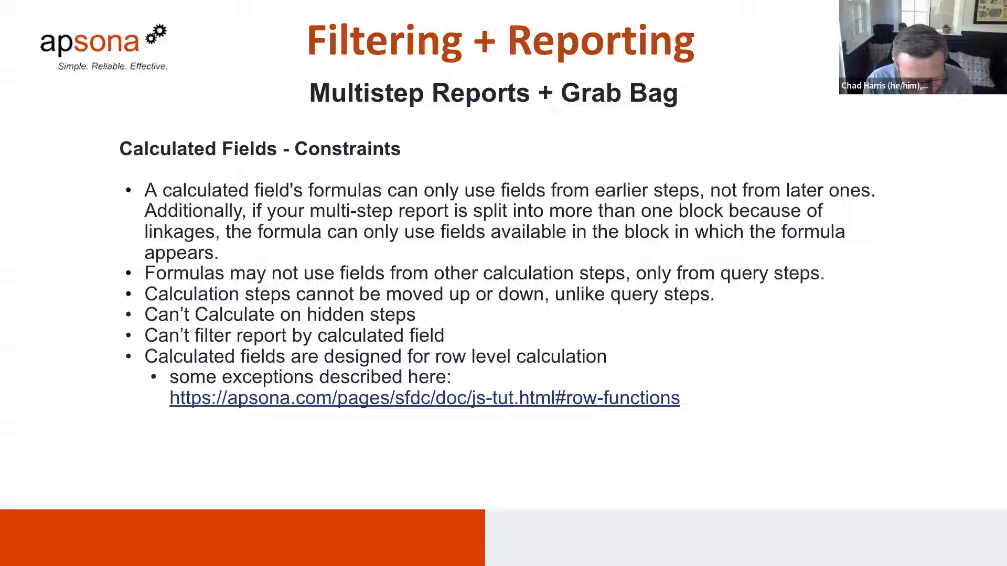
{"action": "right_click", "coordinate": [598, 397]}
{"action": "left_click", "coordinate": [650, 454]}
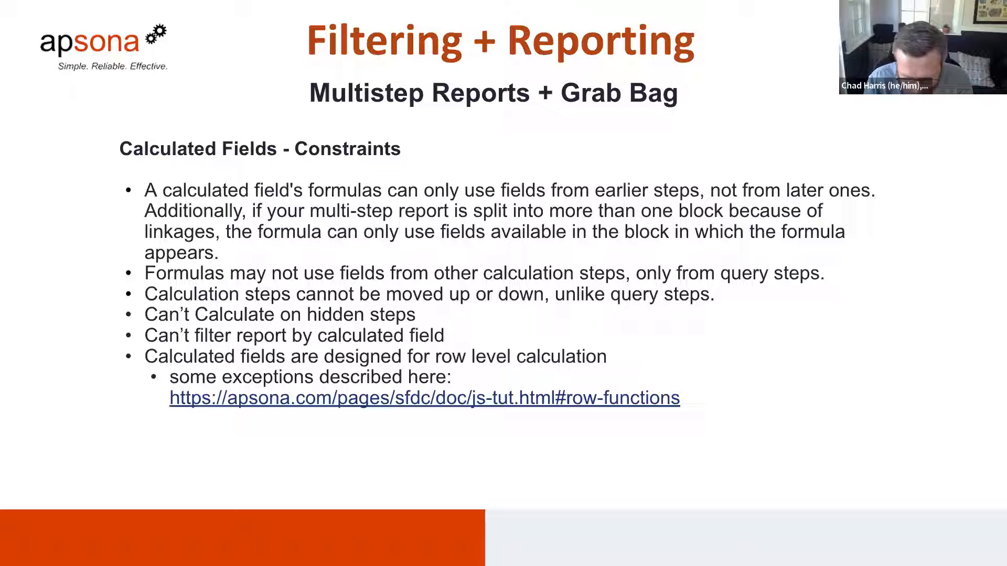
{"action": "left_click", "coordinate": [413, 398]}
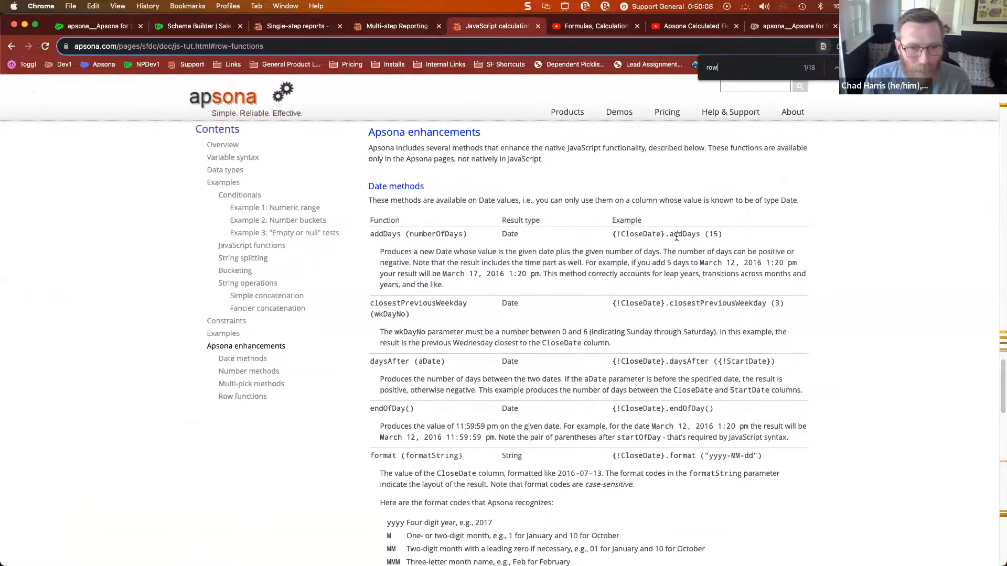
Search the JavaScript calculations page for "row" and go to the Row functions section.
{"action": "key", "text": "Return"}
{"action": "key", "text": "Return"}
{"action": "key", "text": "Return"}
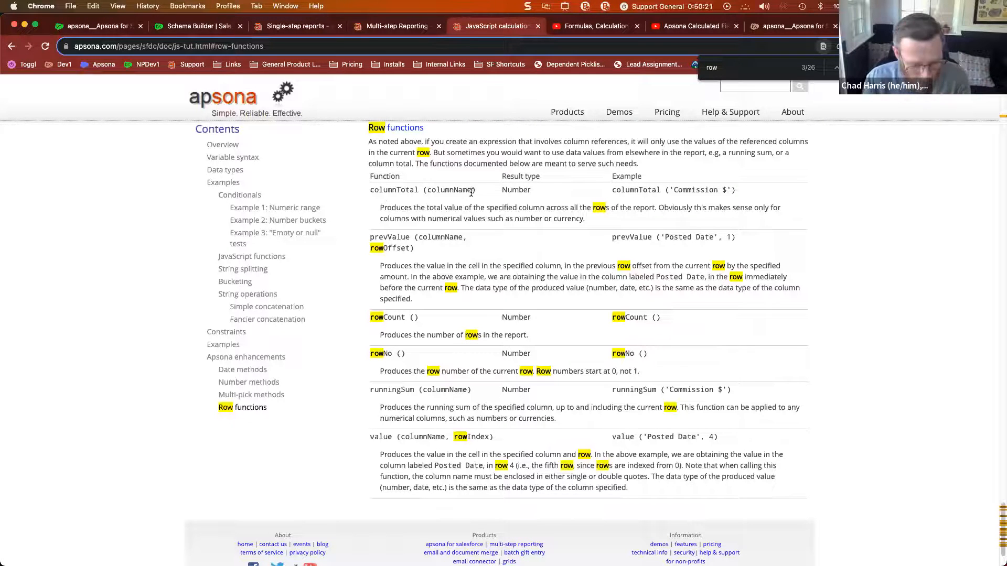
Box the columnTotal, rowCount and rowNo entries in the Row functions table with red rectangle annotations and close the annotation tool.
{"action": "key", "text": "alt+a"}
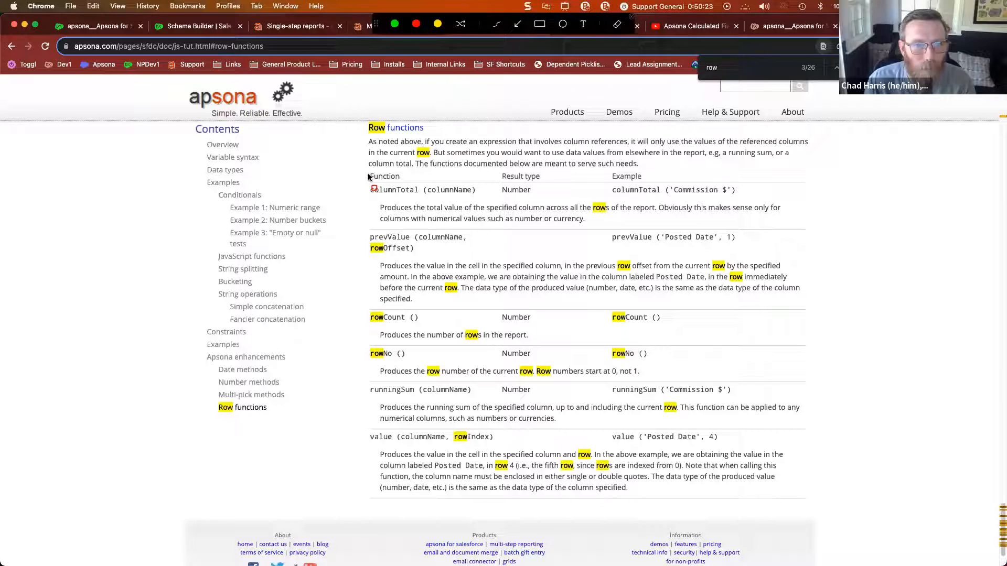
{"action": "mouse_move", "coordinate": [368, 170]}
{"action": "left_mouse_down"}
{"action": "mouse_move", "coordinate": [414, 218]}
{"action": "mouse_move", "coordinate": [833, 224]}
{"action": "left_mouse_up"}
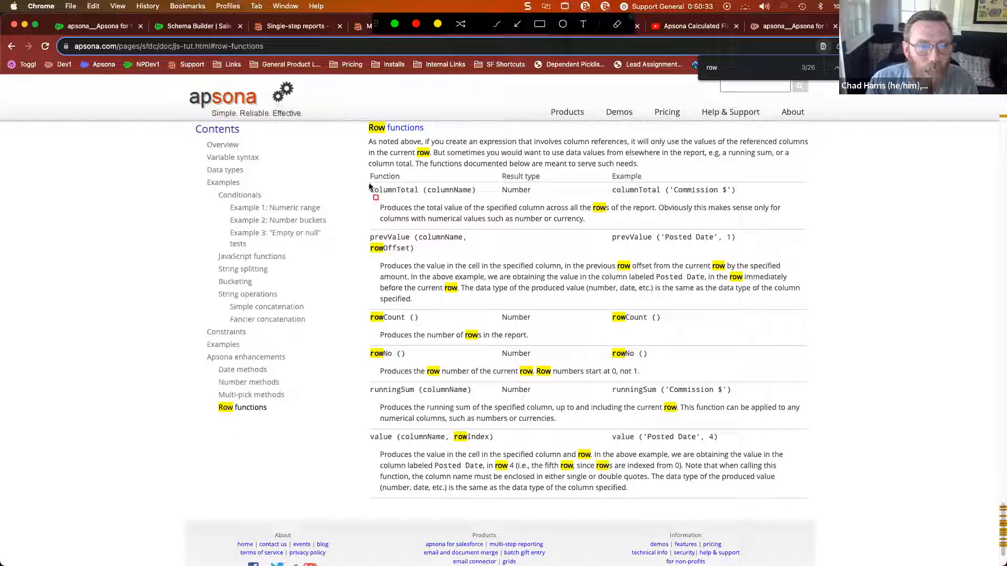
{"action": "mouse_move", "coordinate": [370, 187]}
{"action": "left_mouse_down"}
{"action": "mouse_move", "coordinate": [720, 195]}
{"action": "mouse_move", "coordinate": [779, 221]}
{"action": "left_mouse_up"}
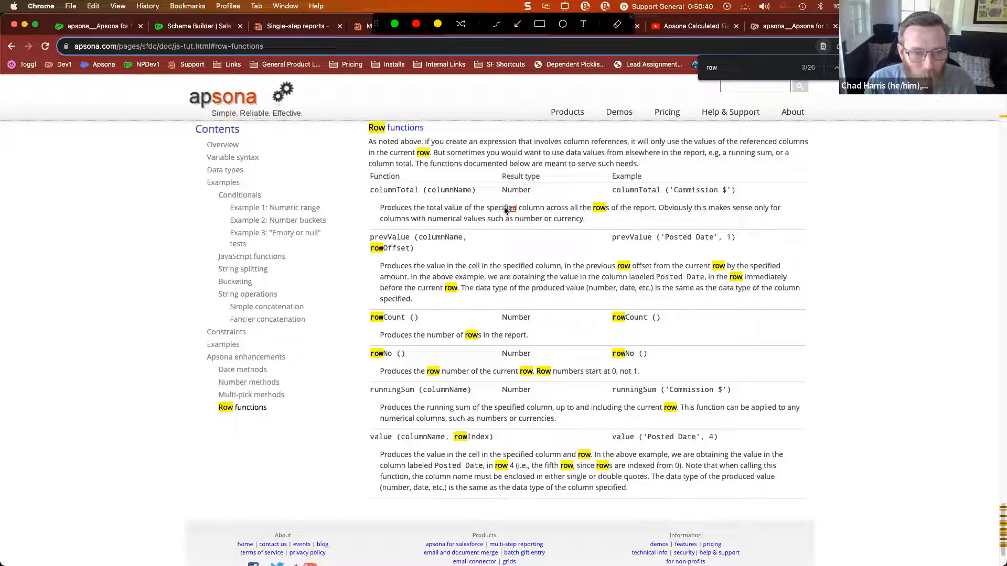
{"action": "left_click_drag", "start_coordinate": [367, 300], "coordinate": [718, 342]}
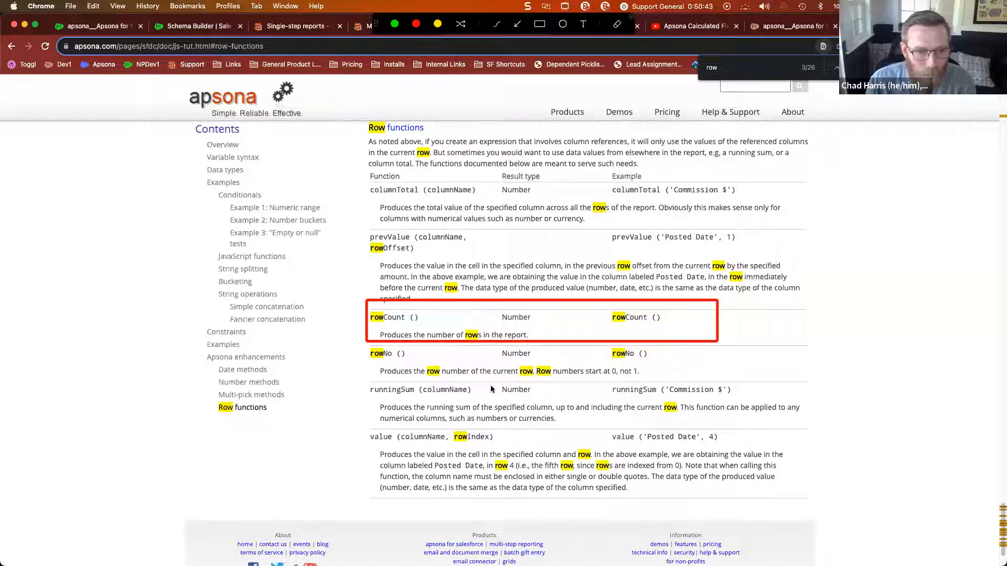
{"action": "left_click_drag", "start_coordinate": [367, 344], "coordinate": [779, 385]}
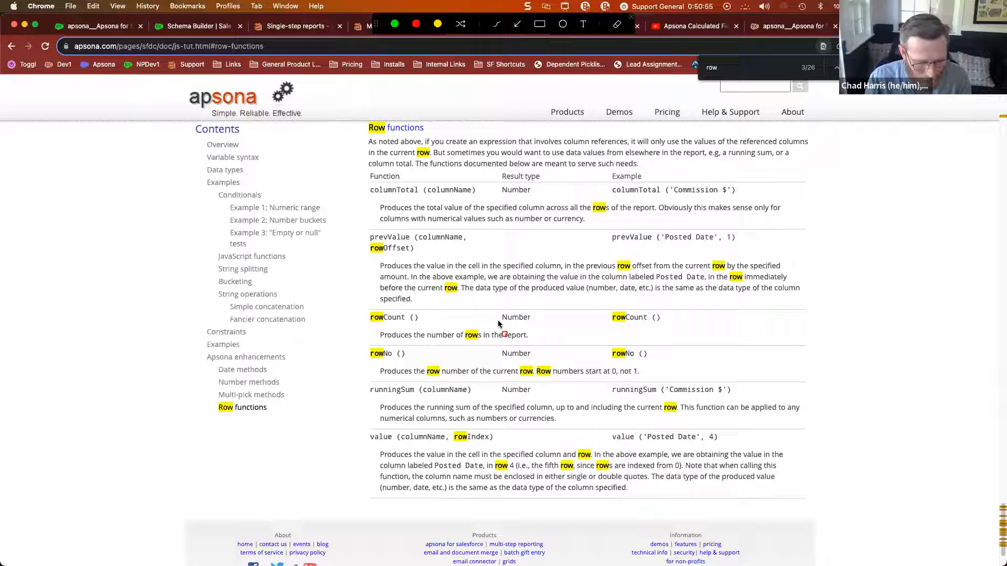
{"action": "key", "text": "Escape"}
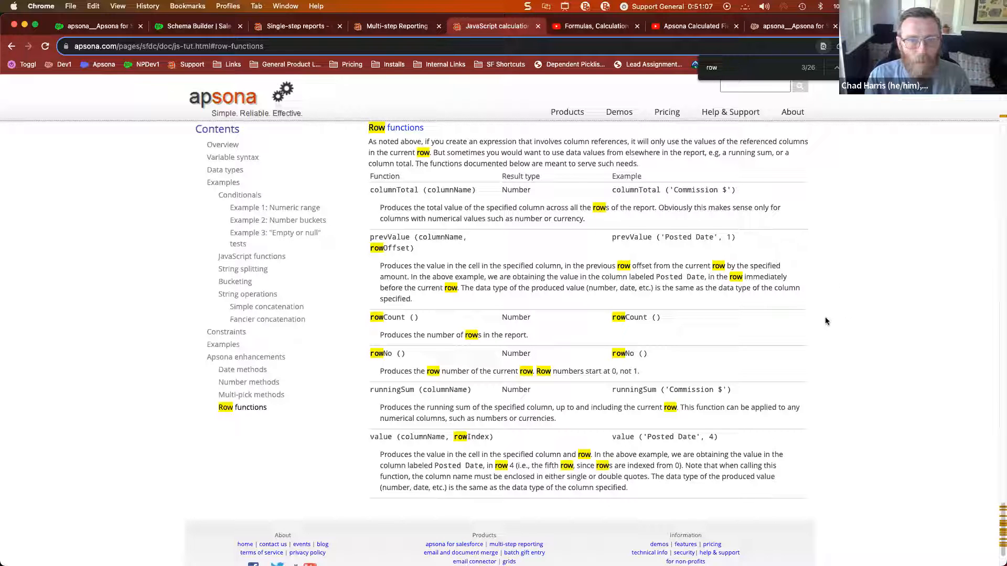
Switch to the Google Slides window, resume the slideshow and advance to the Calculated Fields - Apsona custom javascript slide.
{"action": "key", "text": "ctrl+Up"}
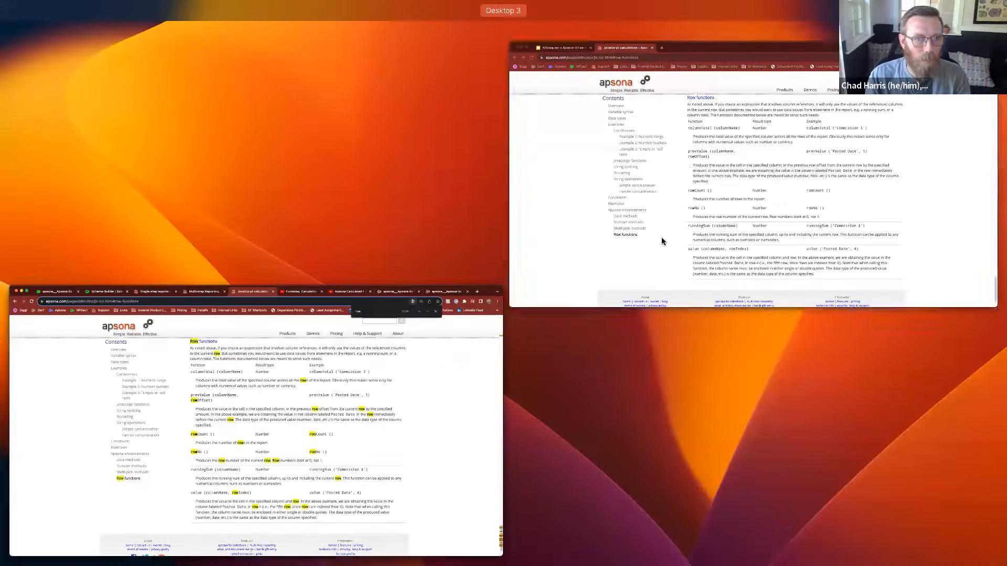
{"action": "left_click", "coordinate": [679, 270]}
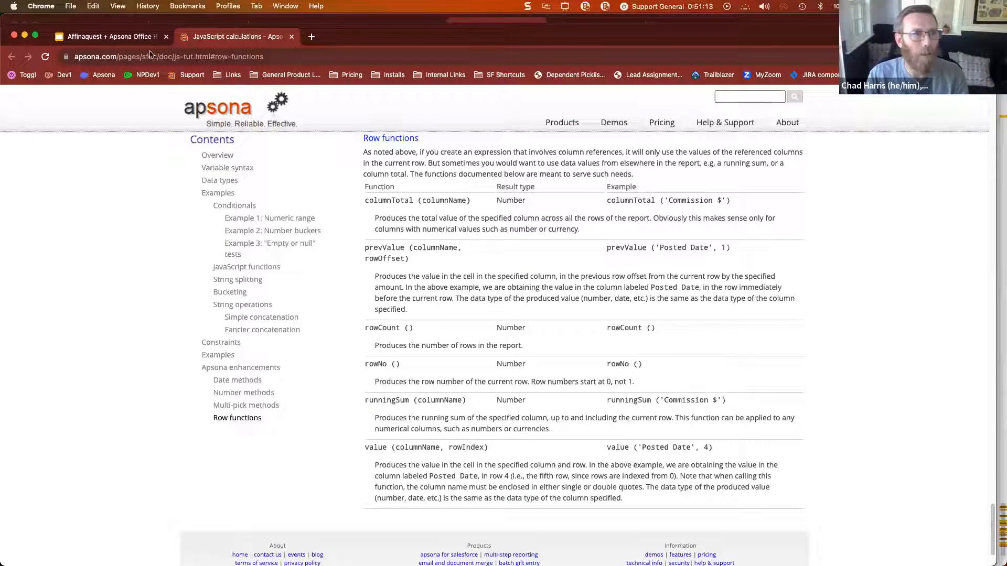
{"action": "left_click", "coordinate": [139, 36]}
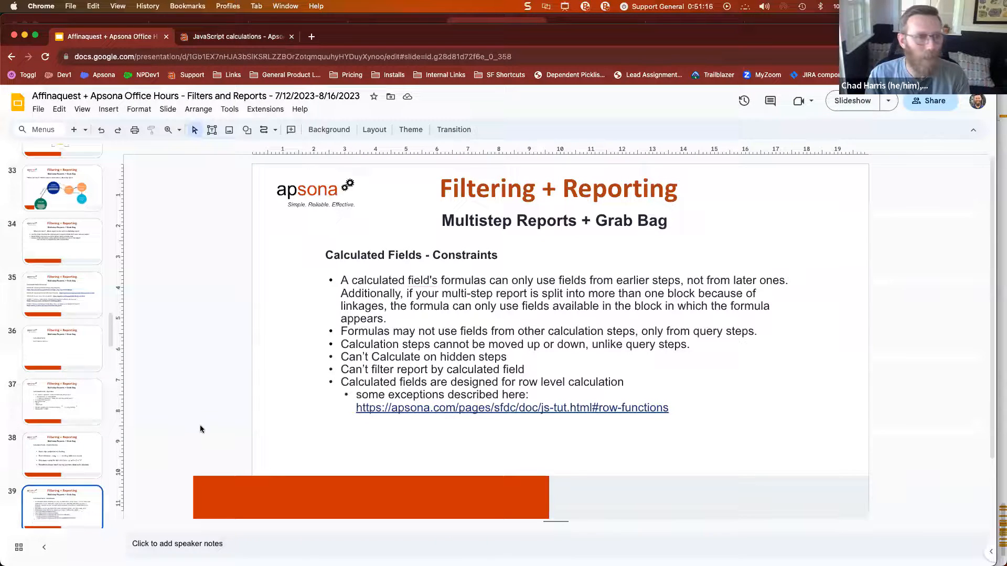
{"action": "scroll", "coordinate": [61, 485], "scroll_direction": "down", "scroll_amount": 1}
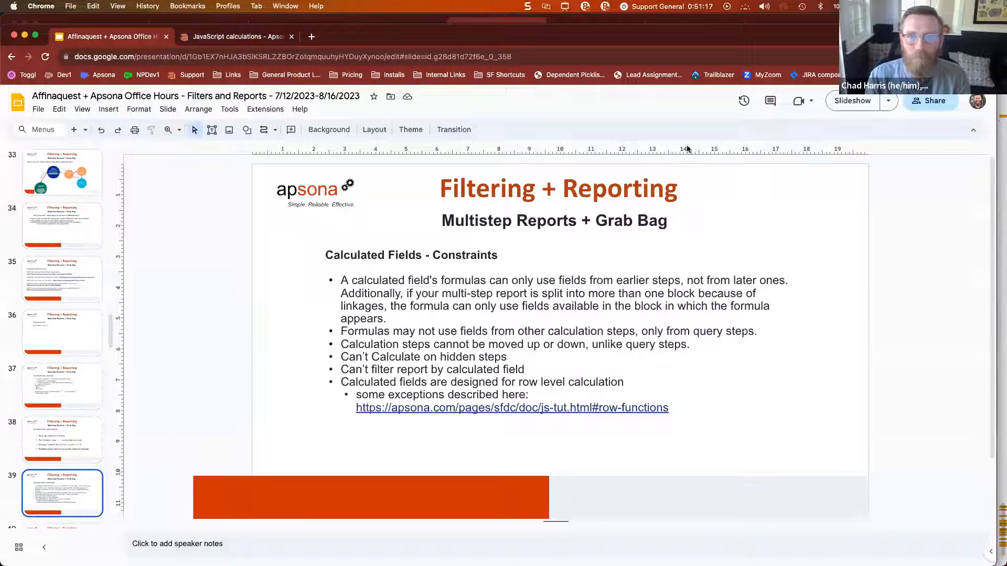
{"action": "left_click", "coordinate": [840, 101]}
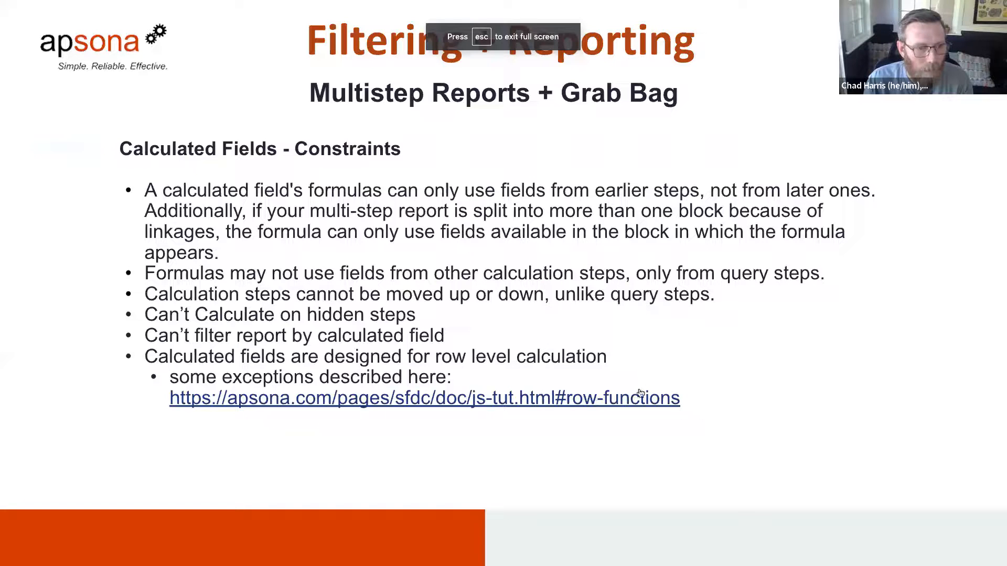
{"action": "left_click", "coordinate": [724, 370]}
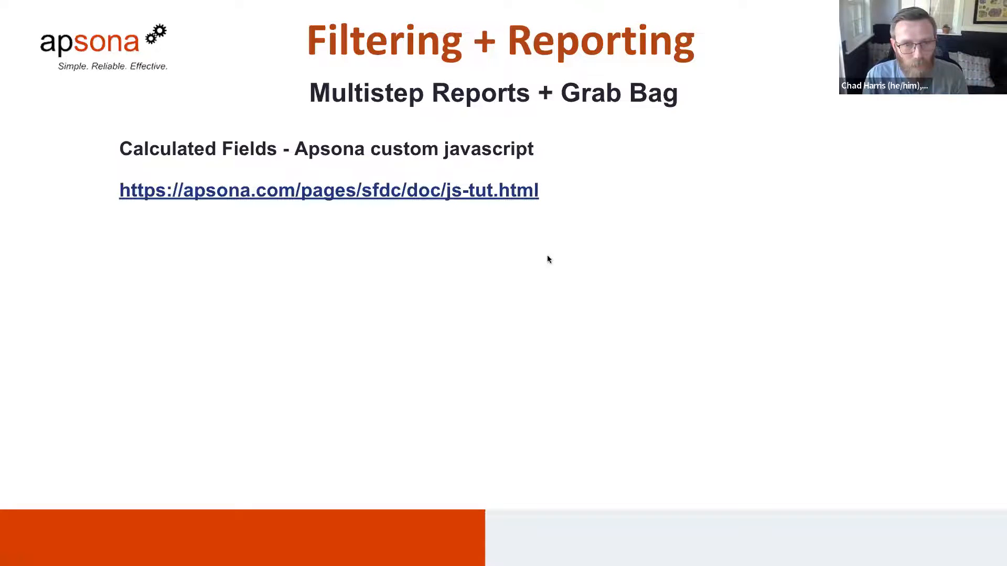
Switch back to the JavaScript calculations page, open Apsona enhancements and read through the date methods and format codes.
{"action": "key", "text": "ctrl+Left"}
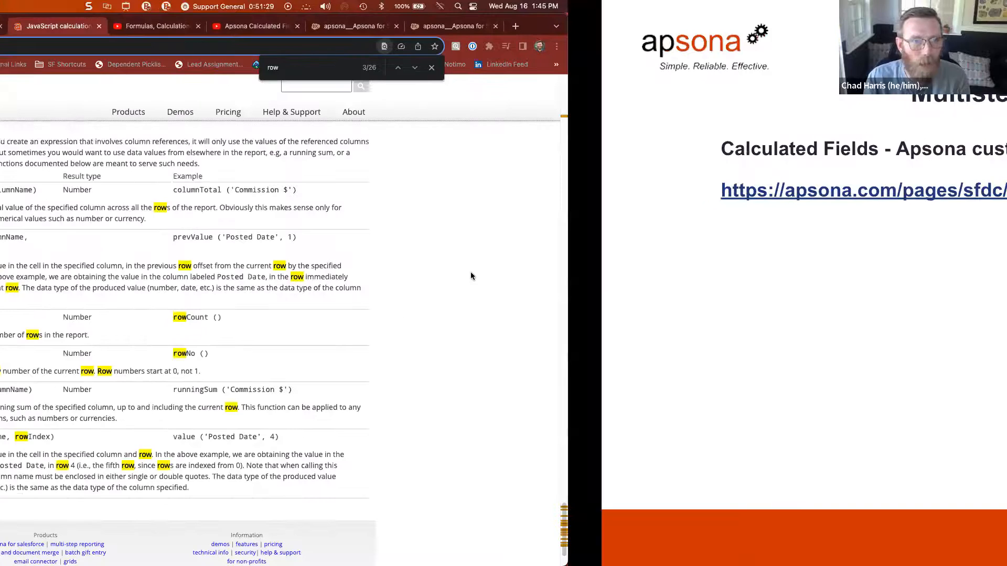
{"action": "left_click", "coordinate": [236, 348]}
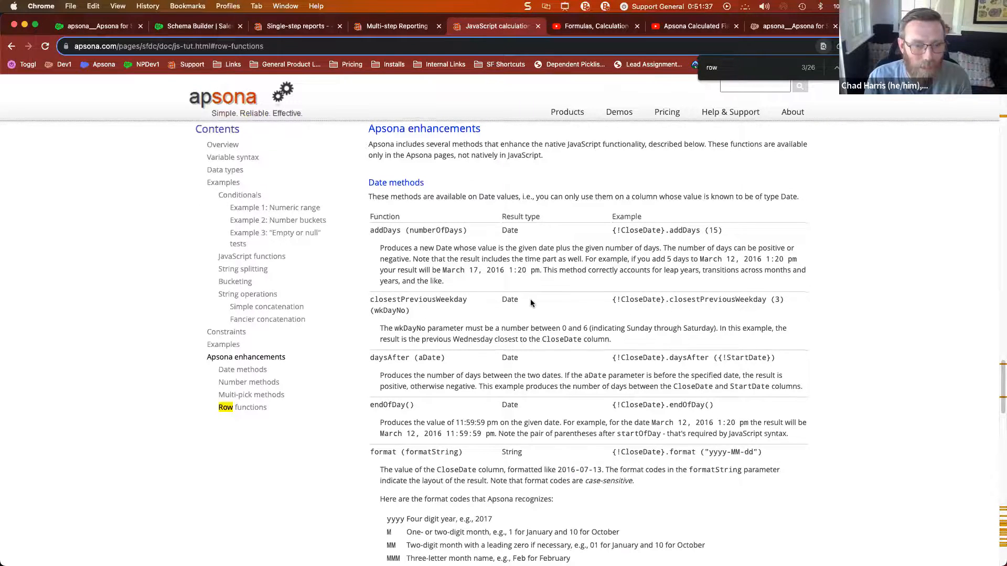
{"action": "scroll", "coordinate": [530, 299], "scroll_direction": "down", "scroll_amount": 3}
{"action": "scroll", "coordinate": [532, 304], "scroll_direction": "down", "scroll_amount": 3}
{"action": "scroll", "coordinate": [531, 304], "scroll_direction": "up", "scroll_amount": 5}
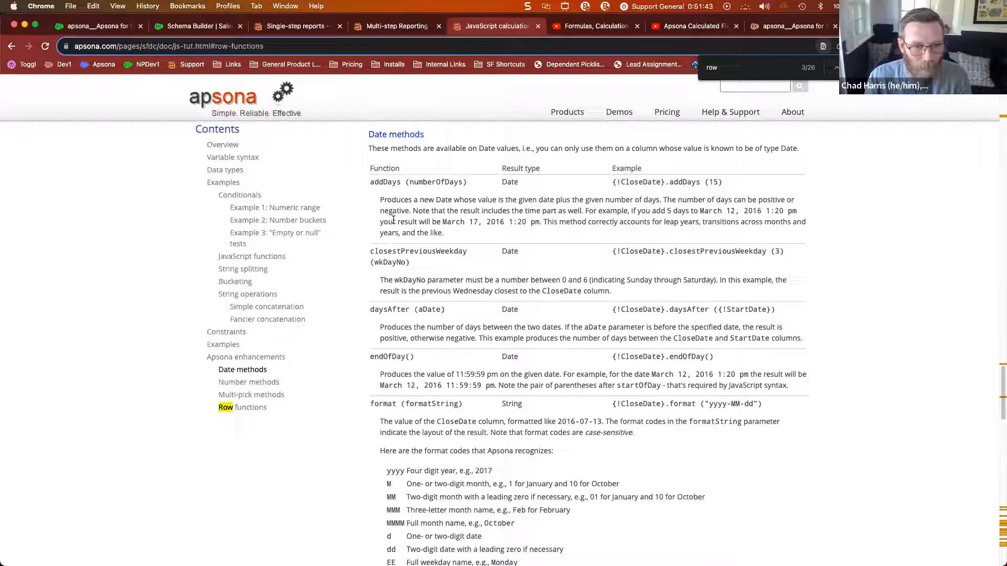
{"action": "scroll", "coordinate": [446, 363], "scroll_direction": "down", "scroll_amount": 5}
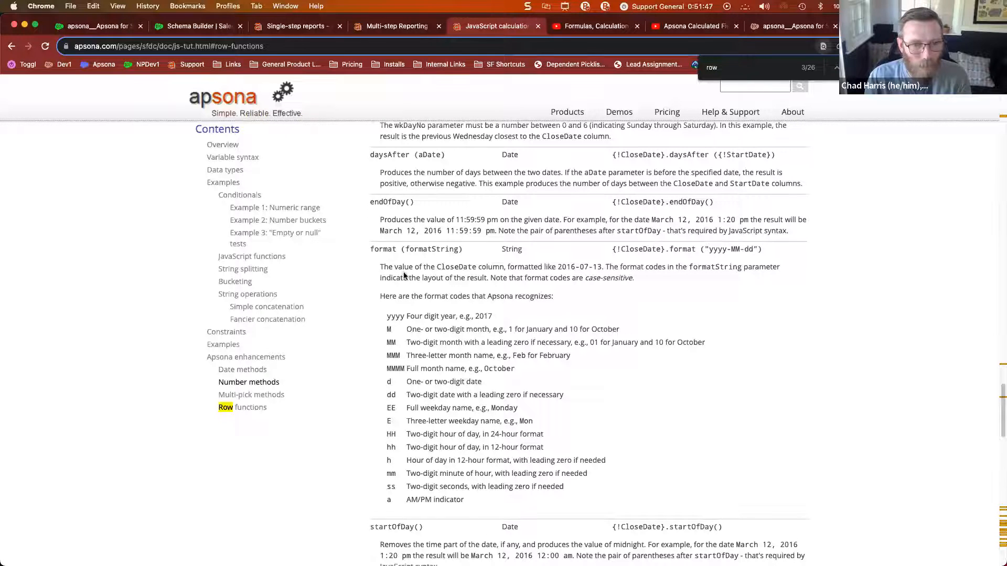
{"action": "scroll", "coordinate": [551, 415], "scroll_direction": "down", "scroll_amount": 2}
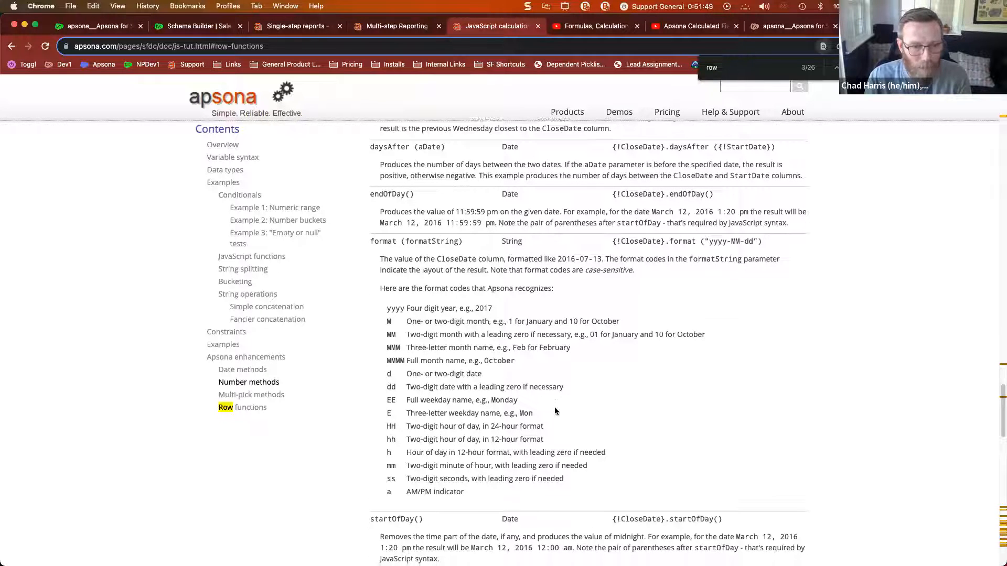